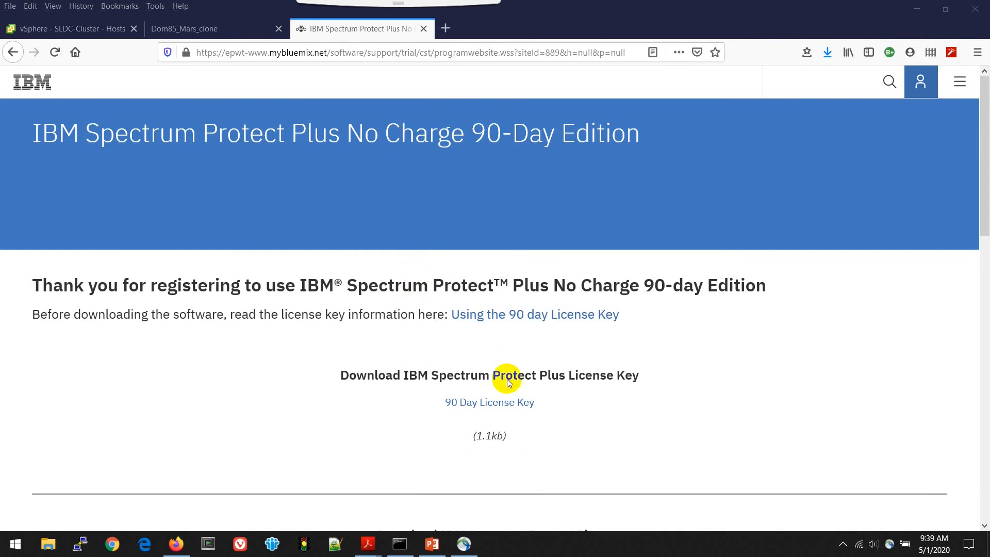
Scroll through the trial download page to review the license key and Spectrum Protect Plus download links.
scroll(508, 381, down, 4)
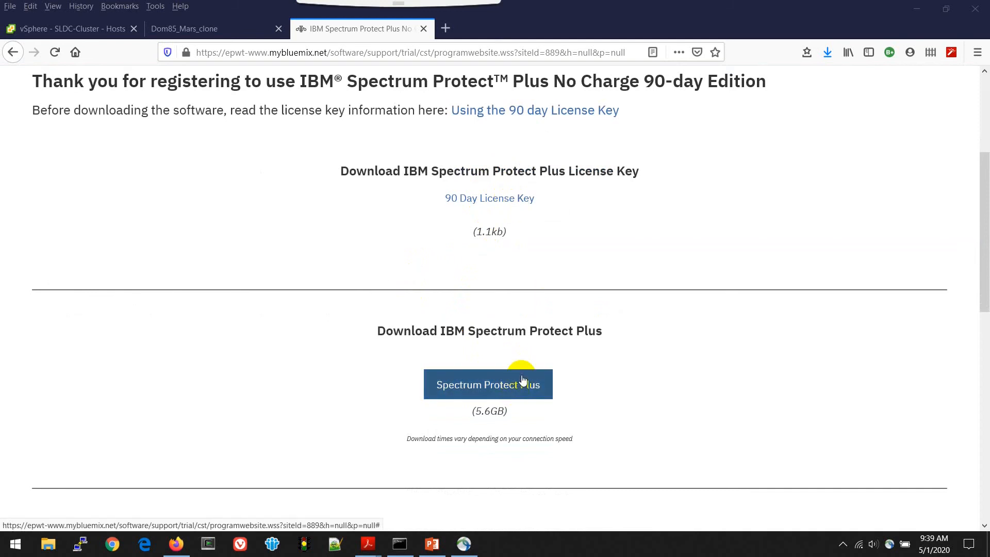
scroll(522, 403, down, 3)
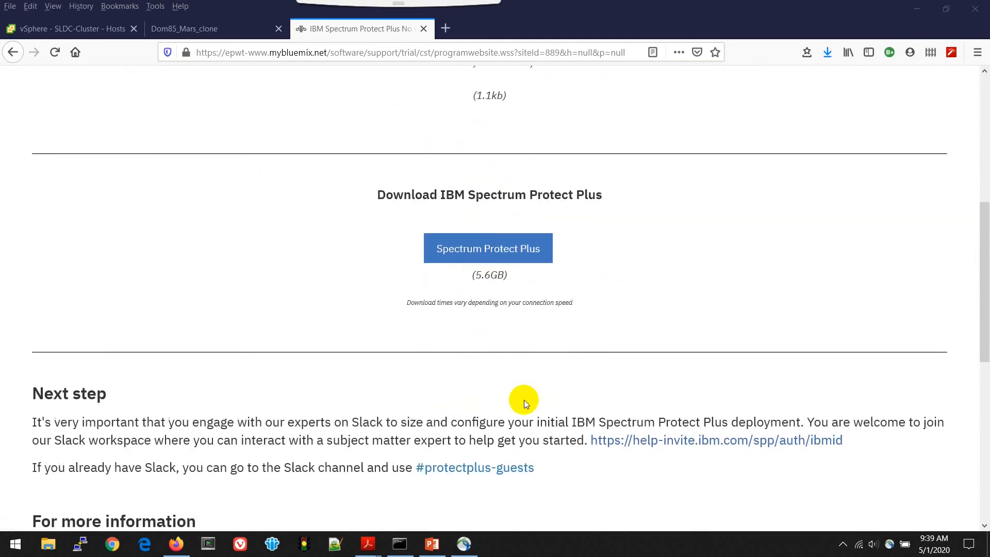
scroll(521, 369, down, 6)
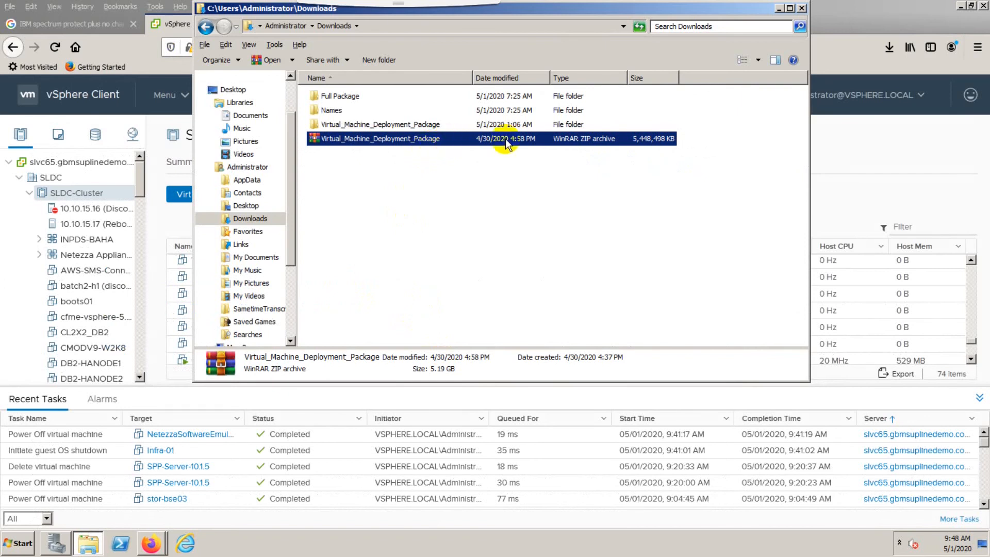
Browse the downloaded Virtual_Machine_Deployment_Package folders to locate the Spectrum Protect Plus OVA file.
click(407, 128)
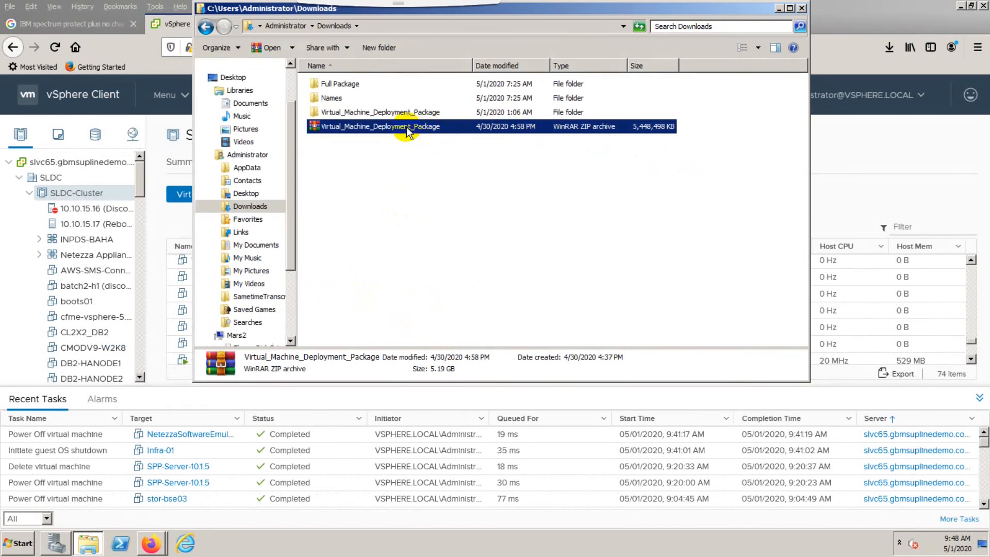
double_click(401, 110)
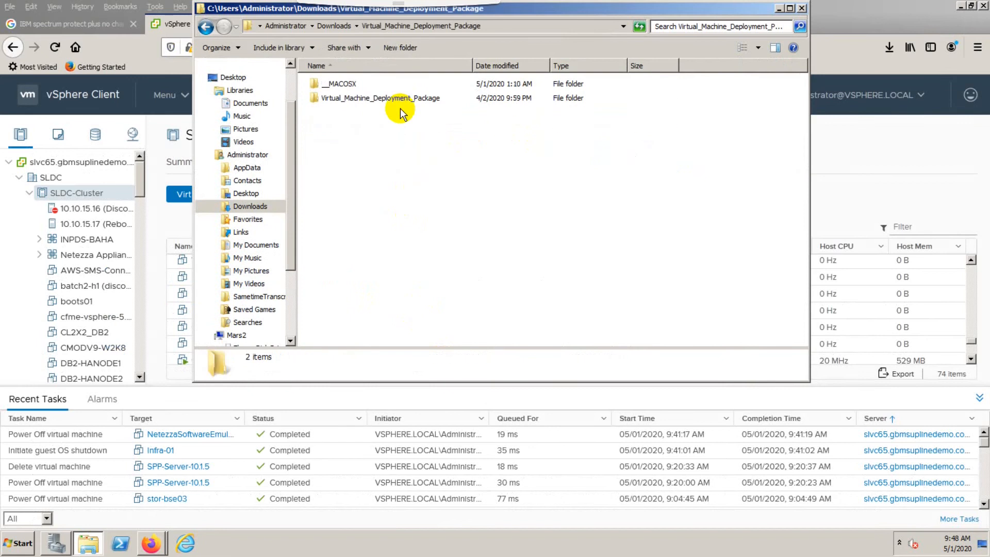
double_click(400, 103)
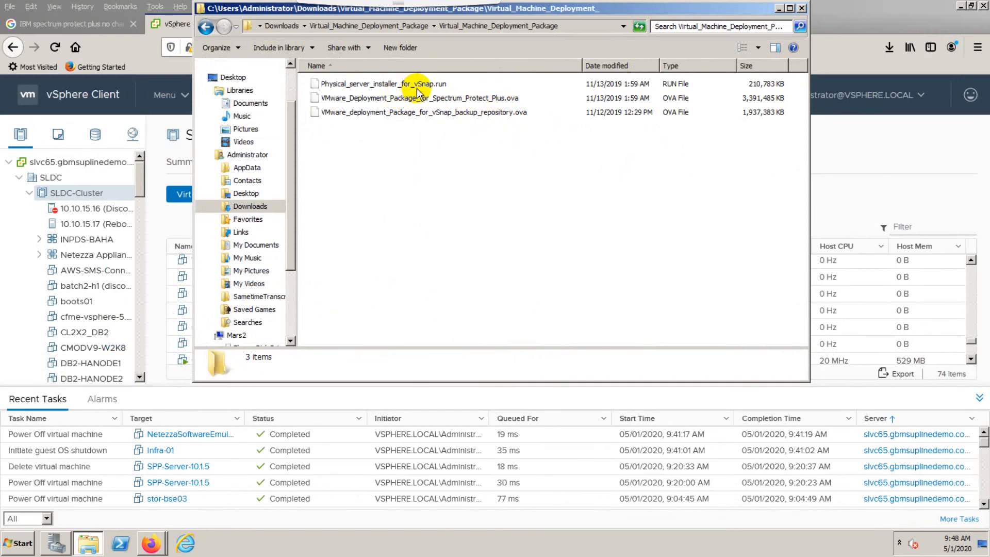
click(455, 104)
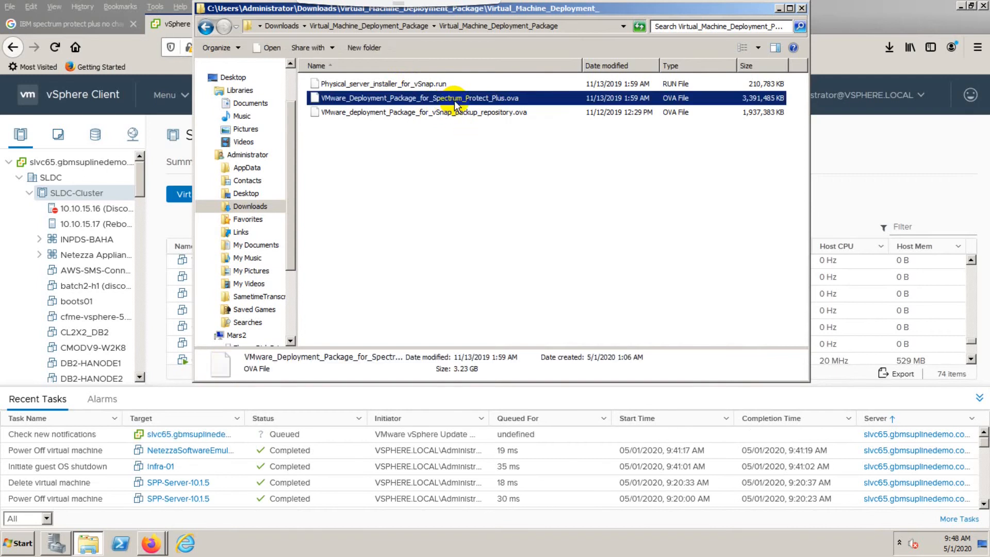
click(453, 113)
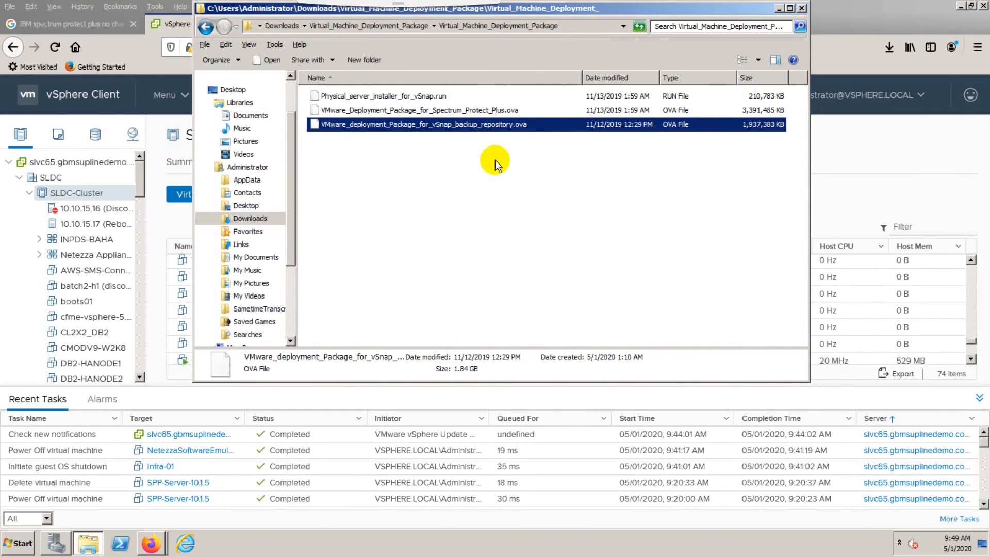
key(alt)
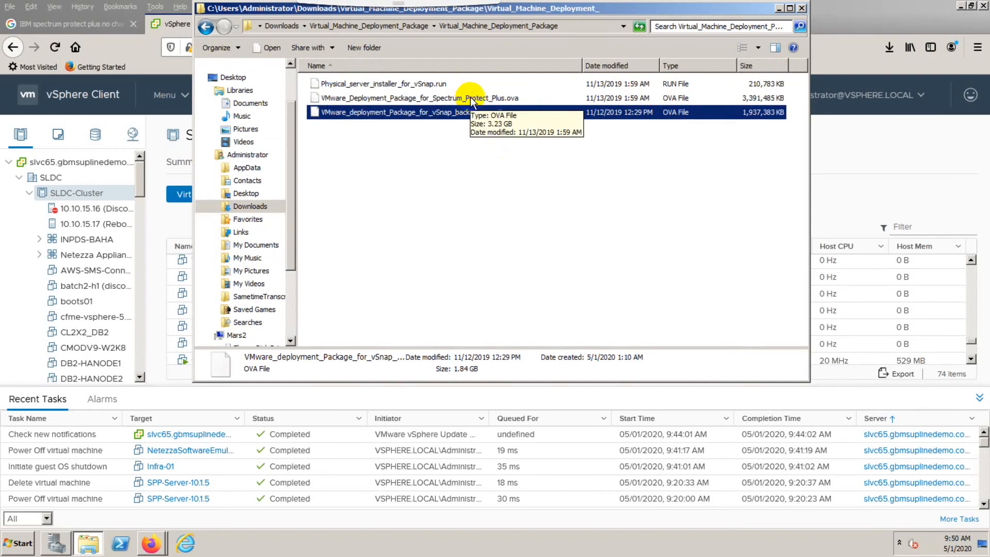
click(470, 98)
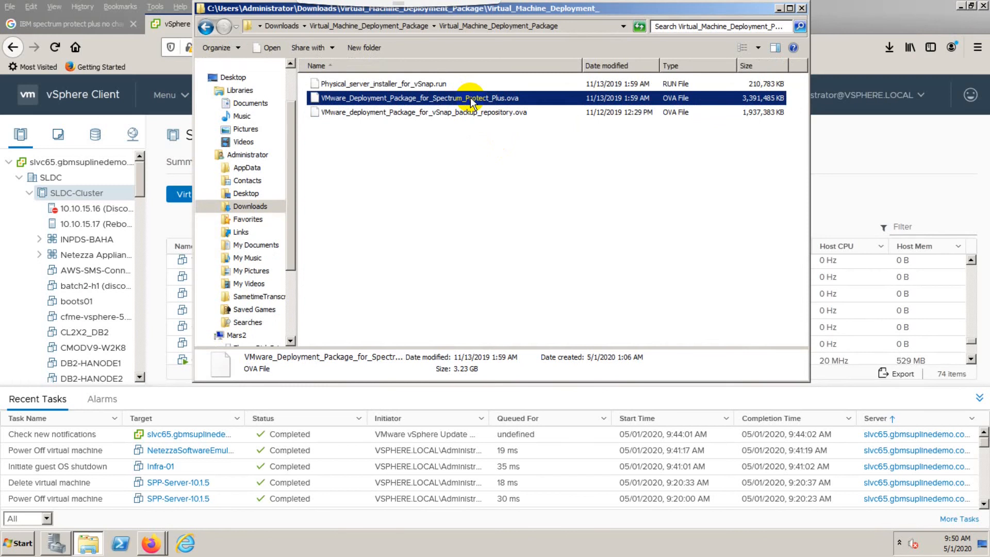
click(480, 112)
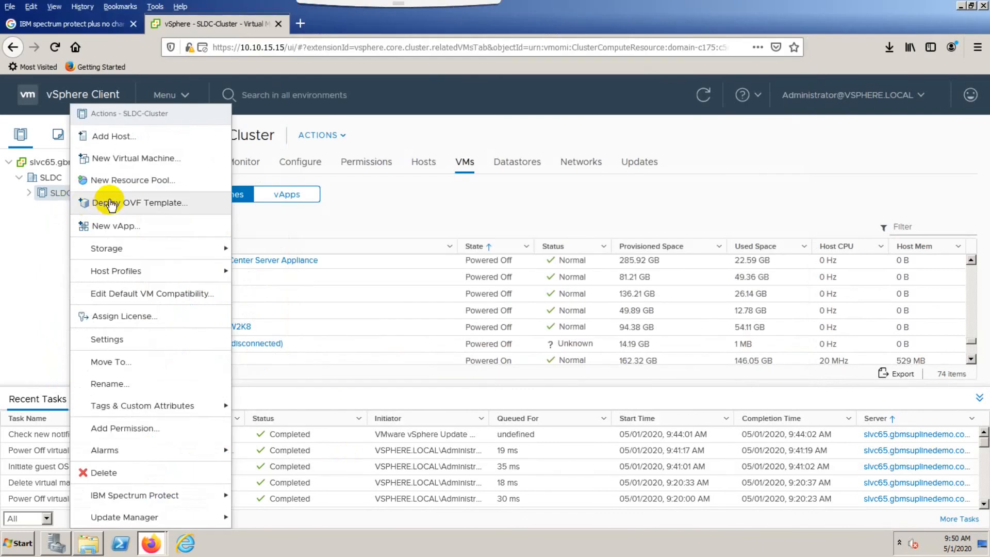
Start Deploy OVF Template on the cluster using the local file VMware_Deployment_Package_for_Spectrum_Protect_Plus.ova.
click(107, 204)
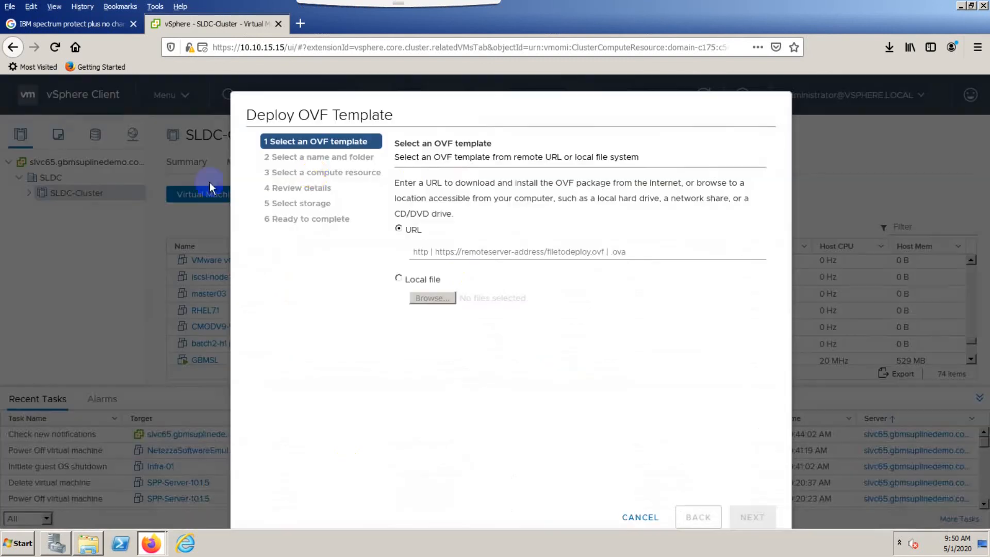
click(399, 279)
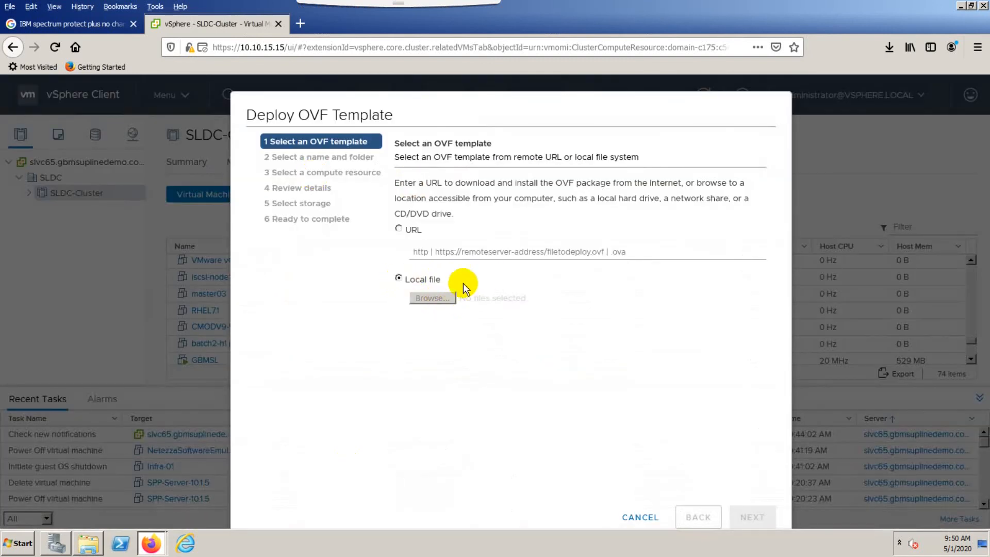
click(440, 298)
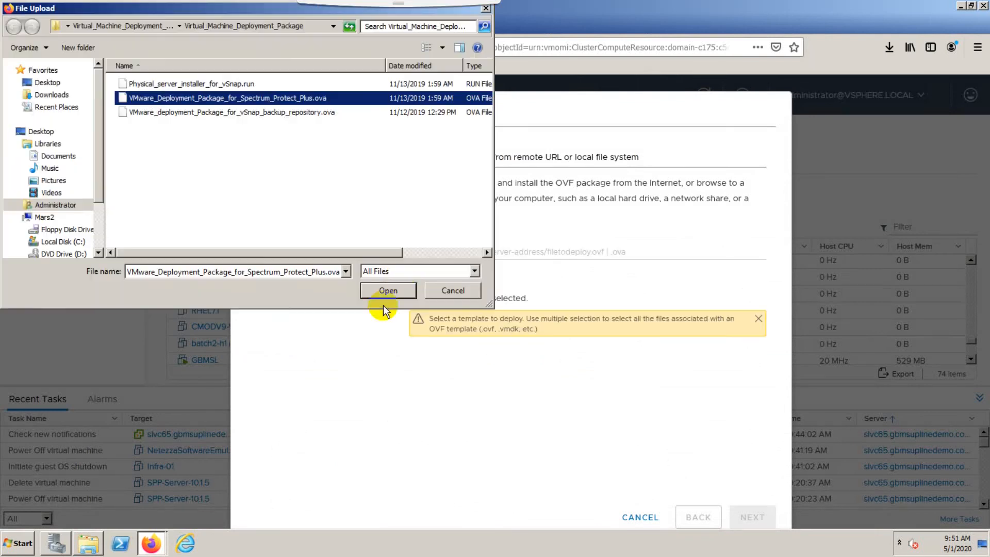
click(389, 290)
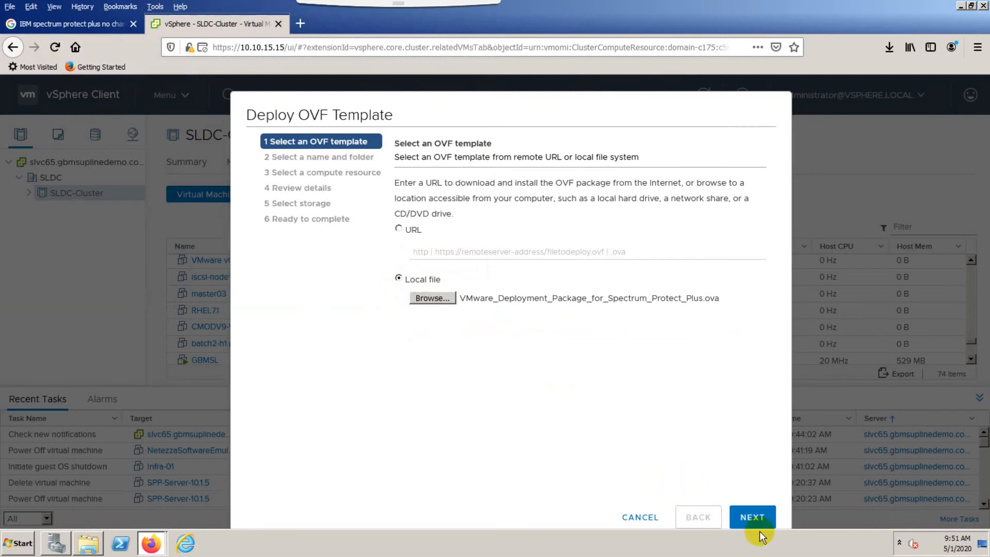
click(754, 518)
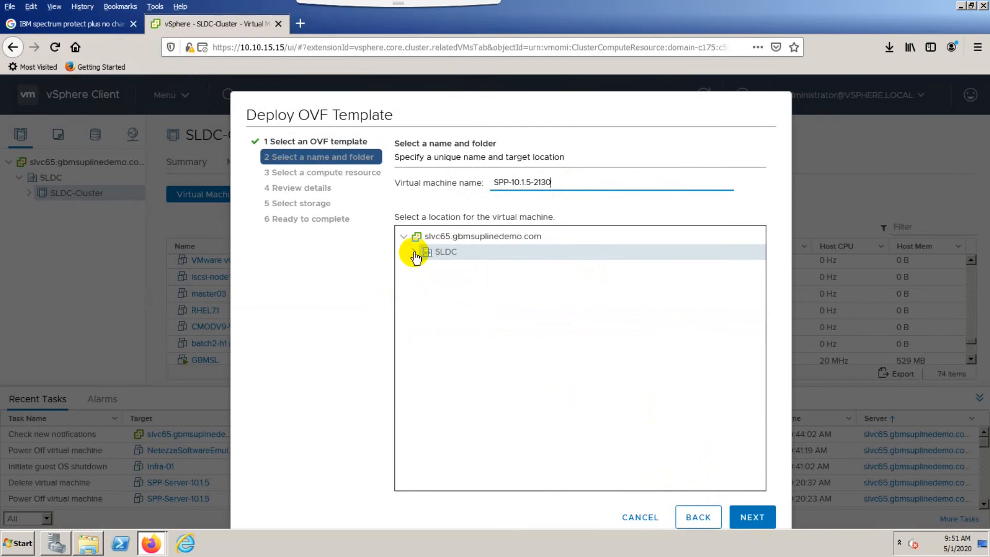
Keep the VM name SPP-10.1.5-2130, review the template details, and accept all license agreements.
click(749, 521)
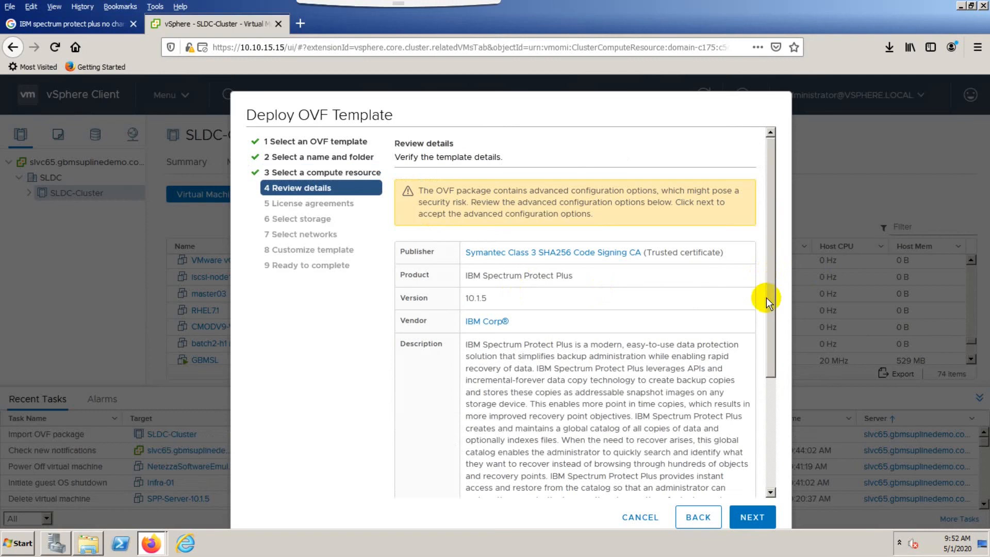
drag(771, 296, 778, 435)
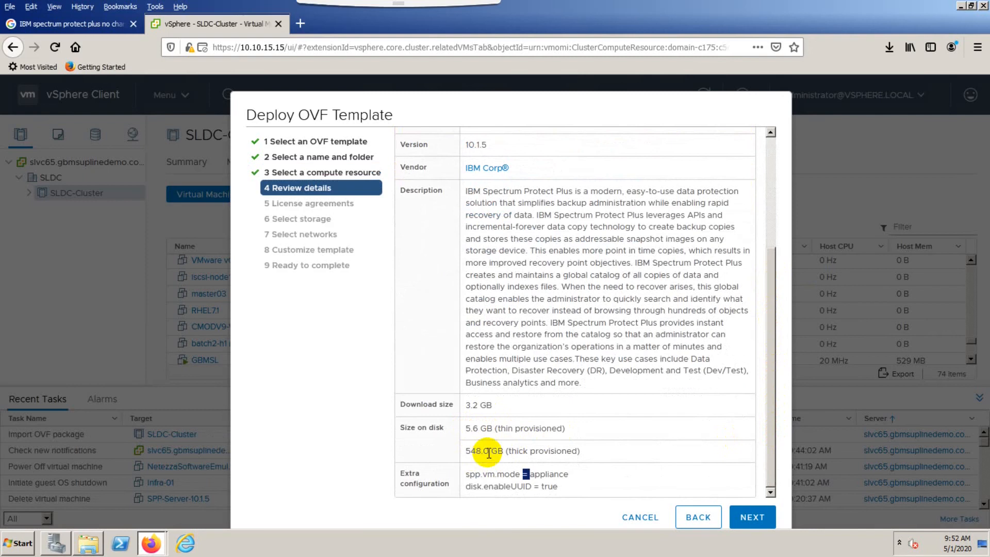
click(572, 477)
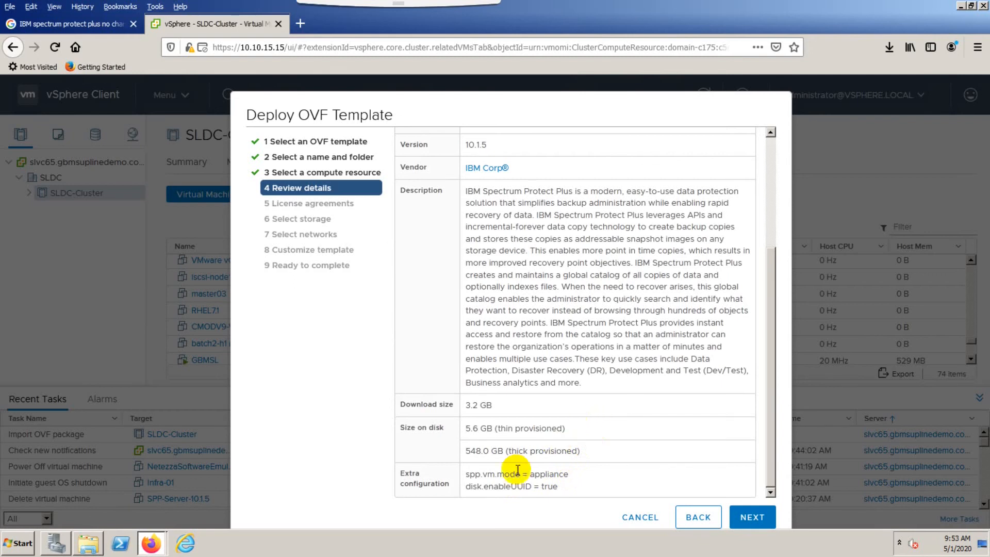
click(752, 516)
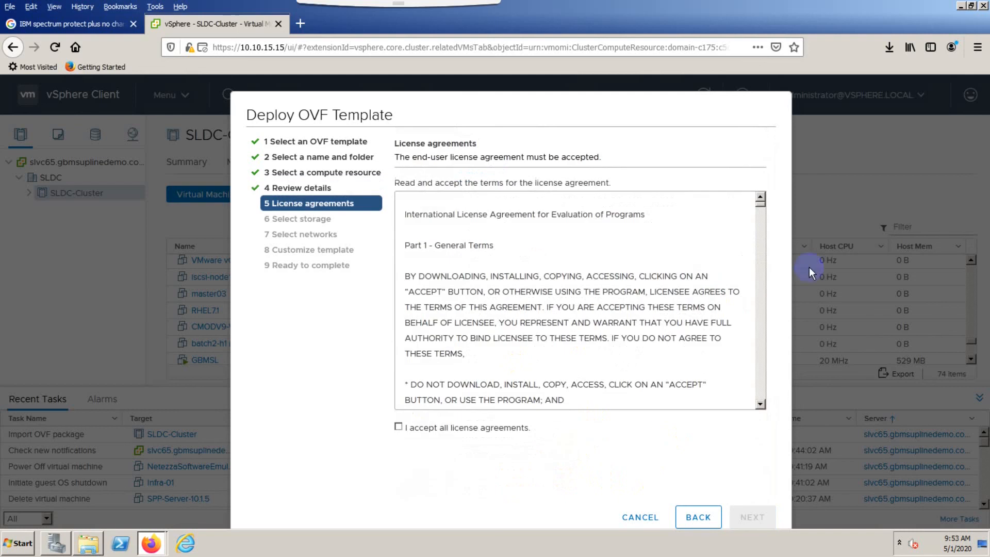
click(399, 427)
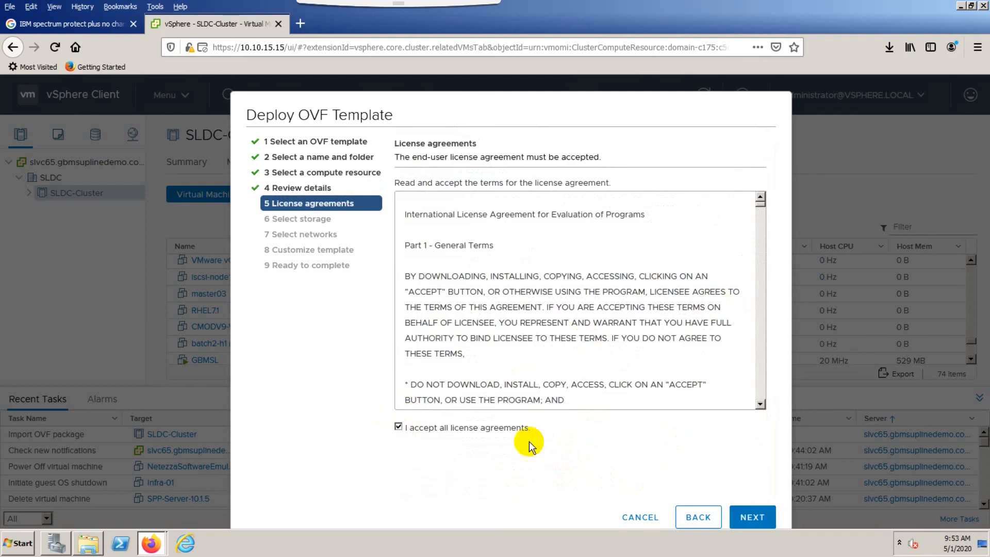
click(753, 516)
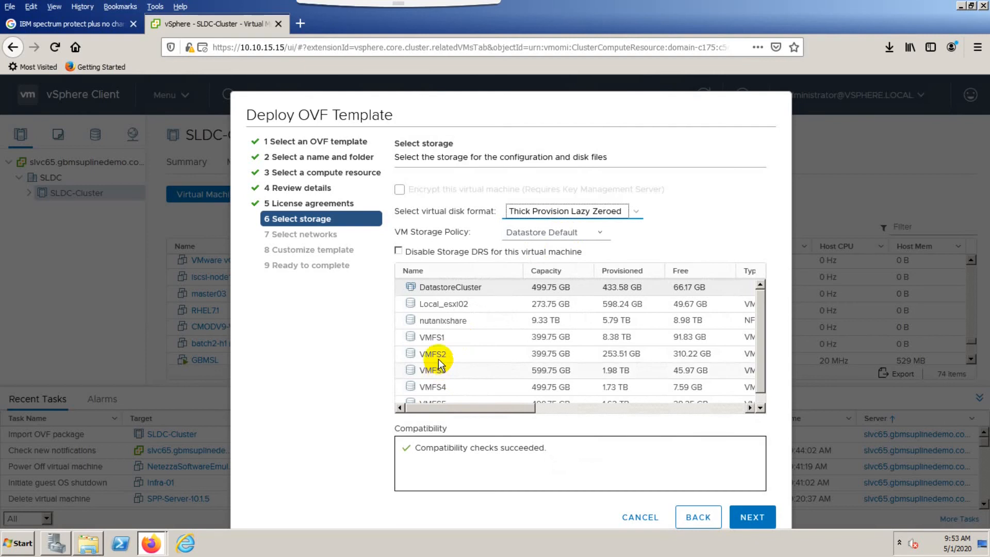
Place the VM on the VMFS2 datastore with Thin Provision disk format and keep the VM Network mapping.
click(436, 357)
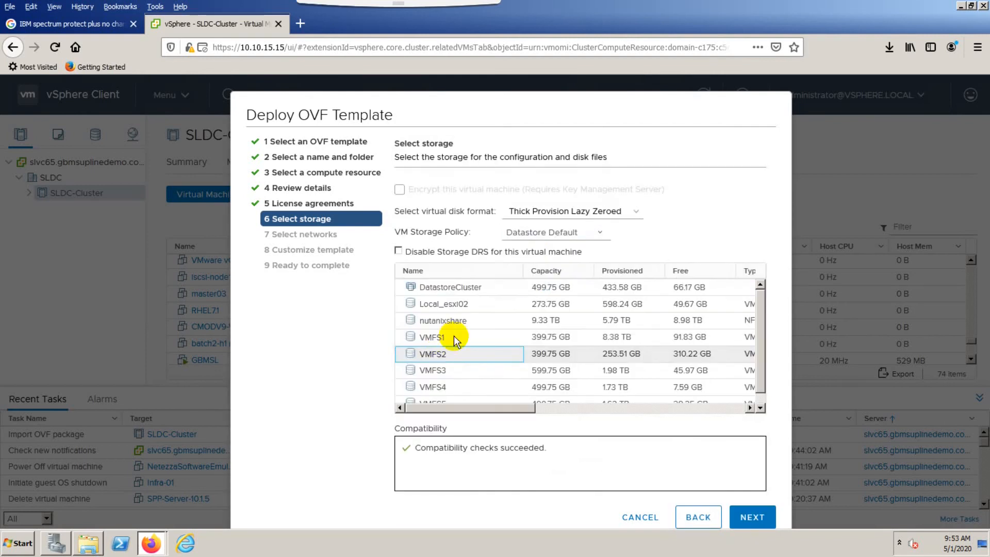
click(554, 212)
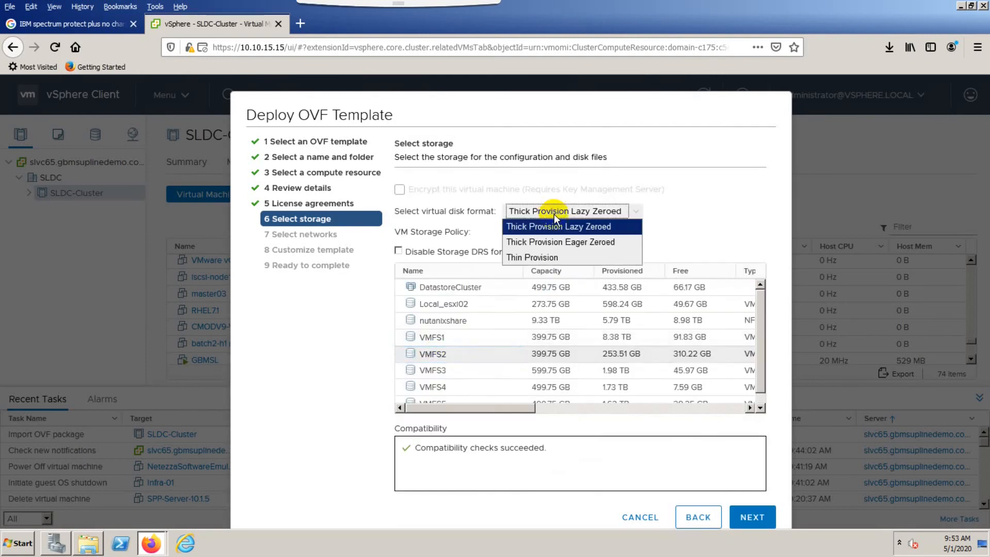
click(539, 260)
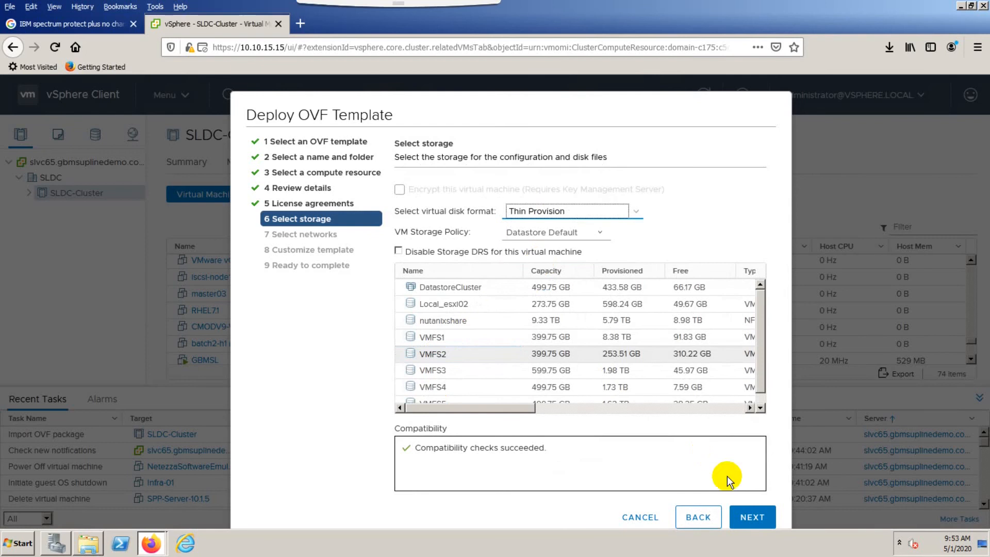
click(745, 513)
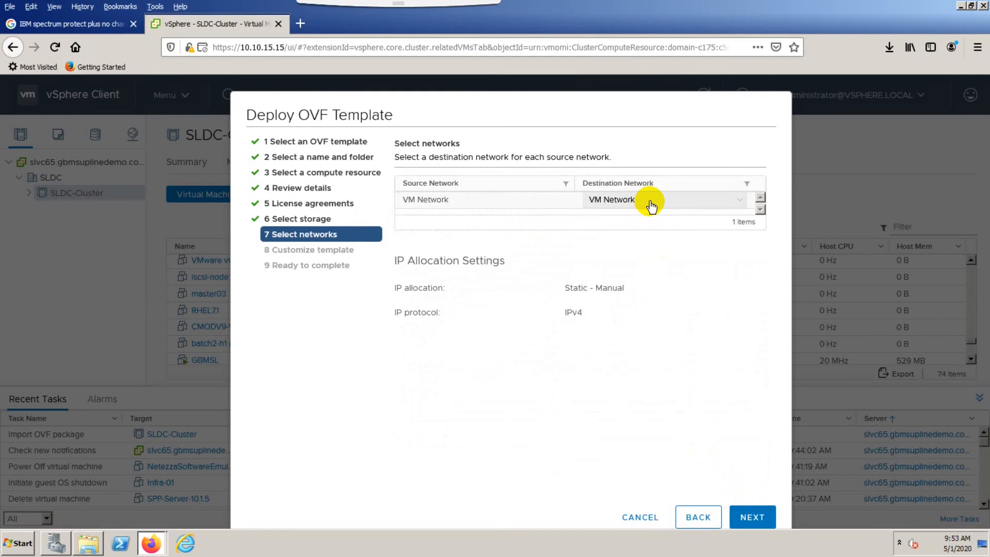
click(768, 523)
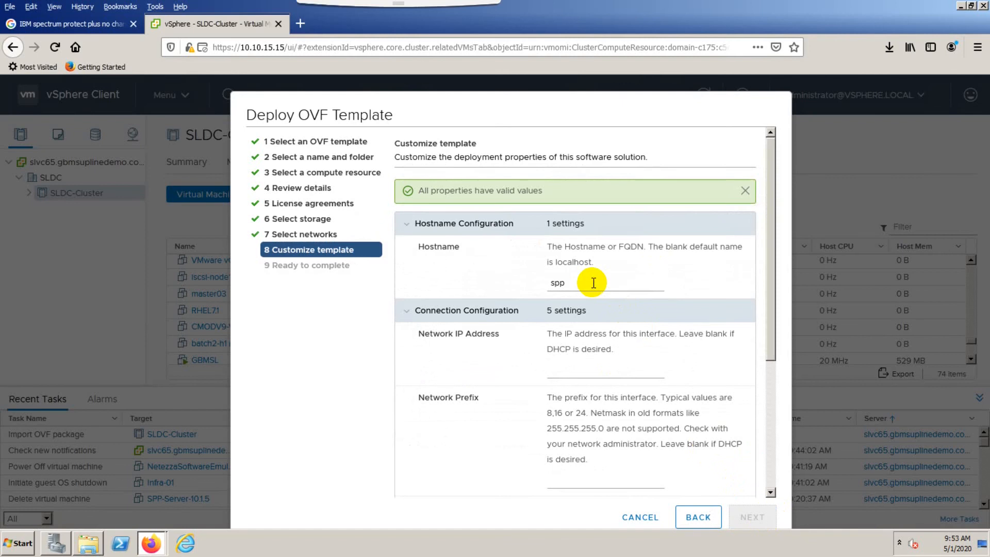
Set the appliance hostname to spp-server.
click(592, 283)
text(-server)
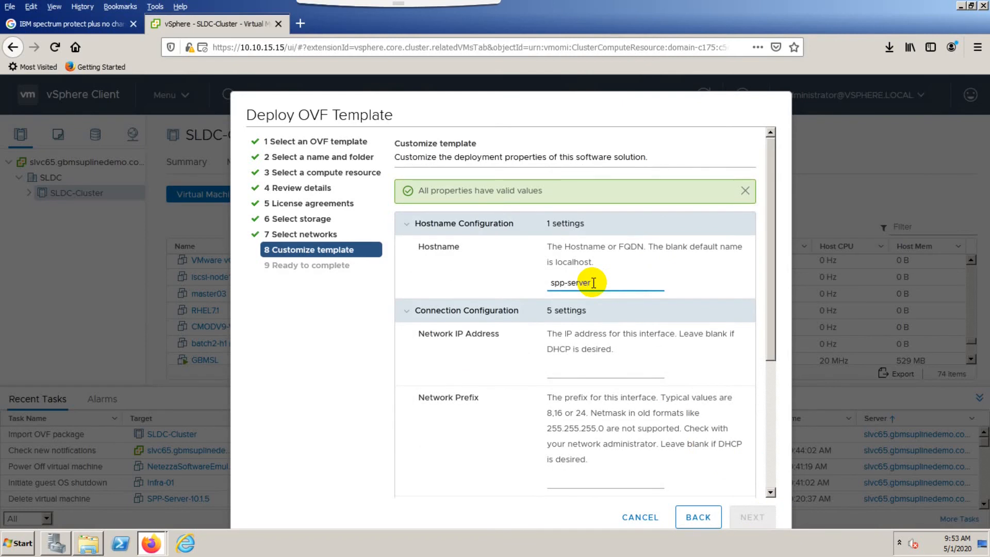
key(Tab)
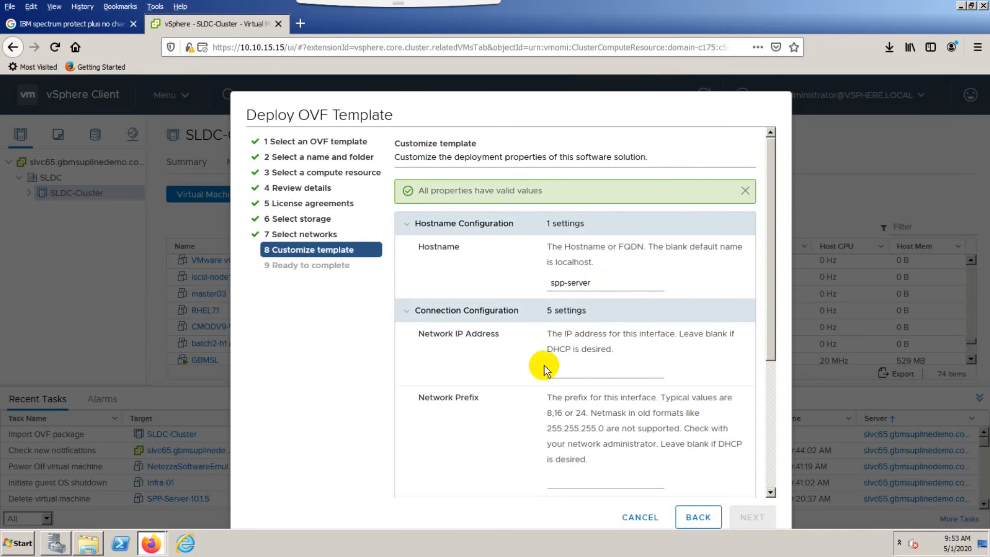
Set the network IP address to 10.10.15.236 with a network prefix of 24.
click(572, 375)
text(10.1)
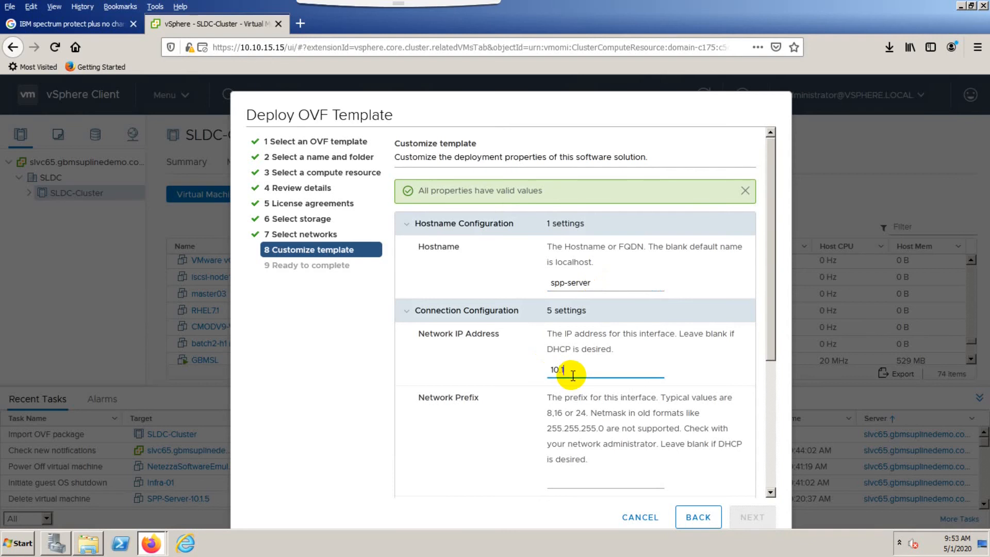
text(0.15.236)
key(Tab)
text(24)
key(Tab)
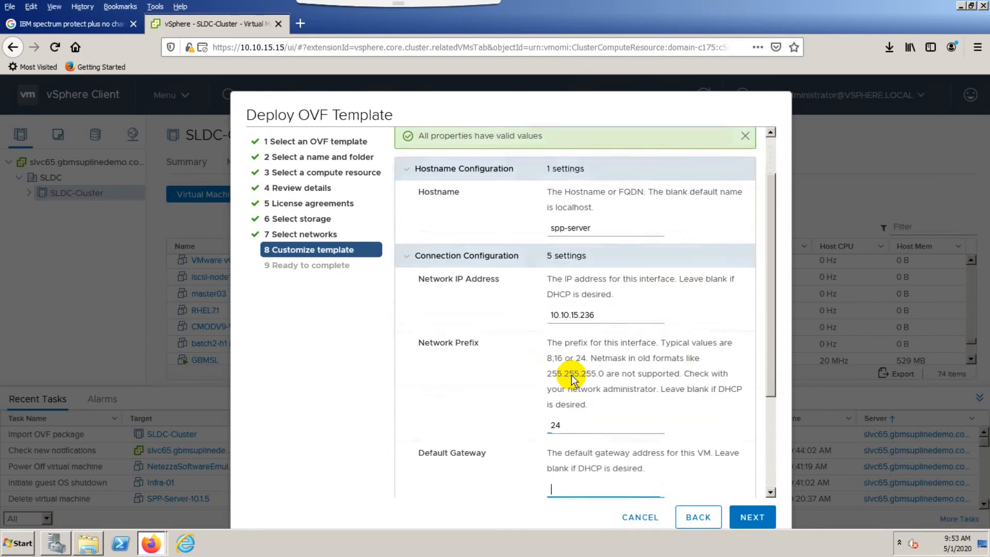
Set the default gateway to 10.10.15.1 and the DNS server to 10.10.15.100.
text(10.10.15.1)
key(Tab)
text(10.10.)
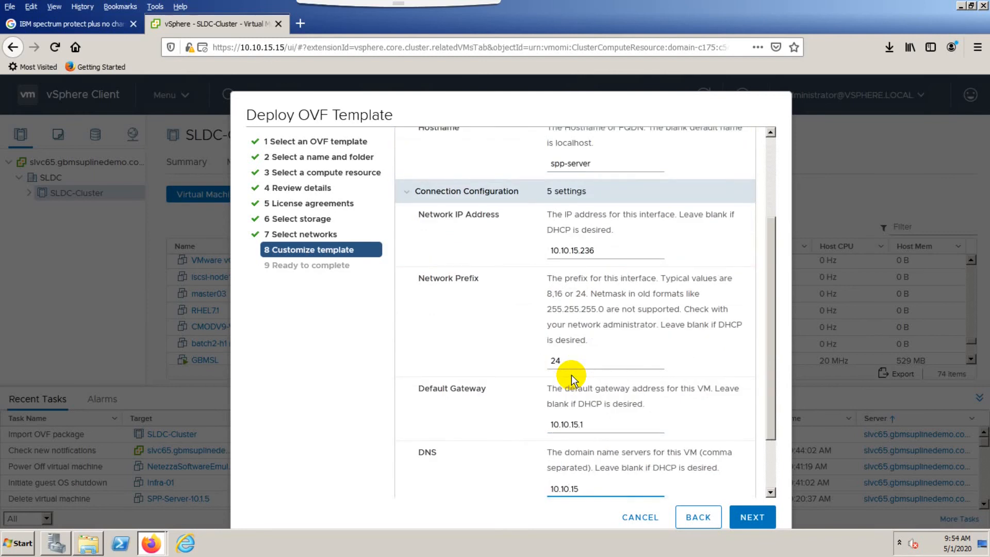
text(15.100)
key(Tab)
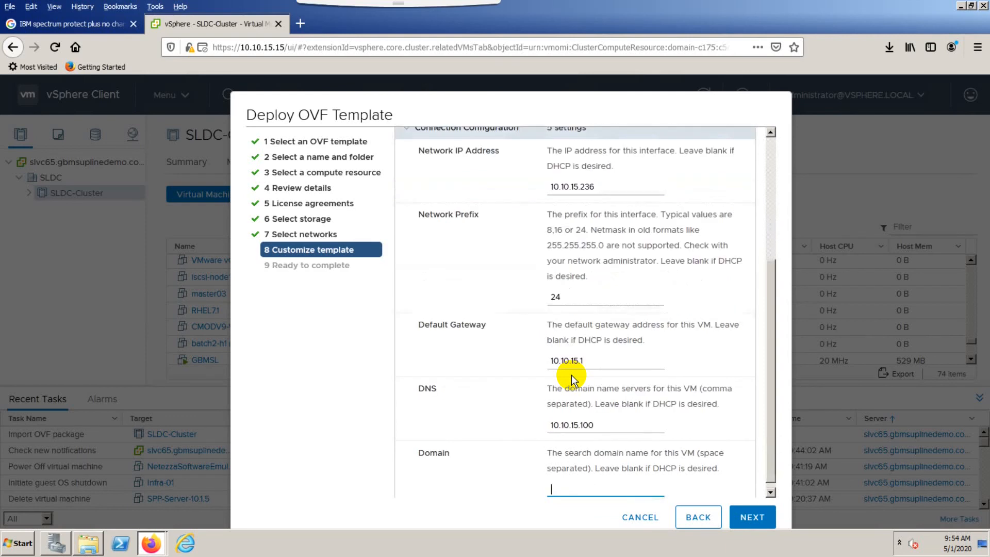
Set the search domain to gbmsuplinedemo.com and continue to the ready-to-complete summary.
text(gbmsuplinedemo.com)
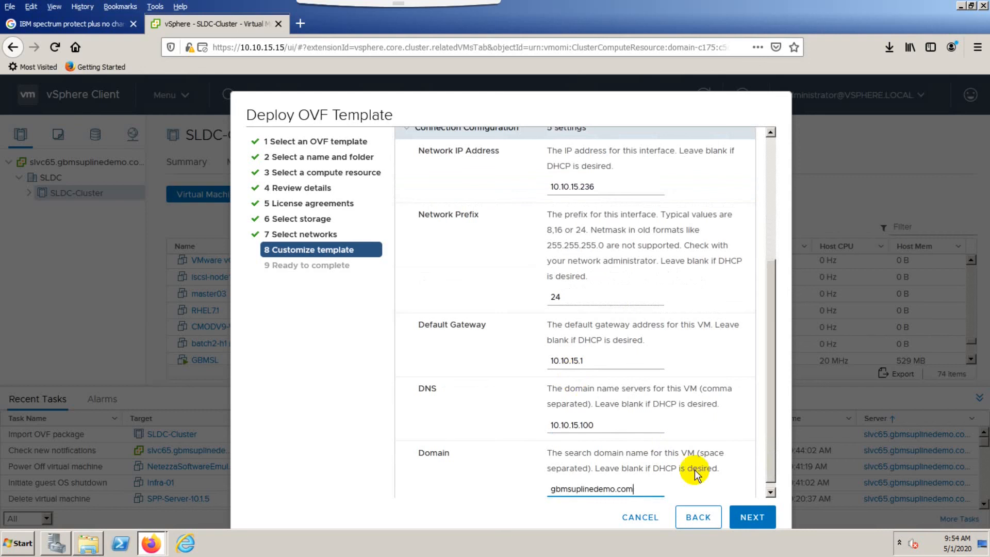
click(752, 519)
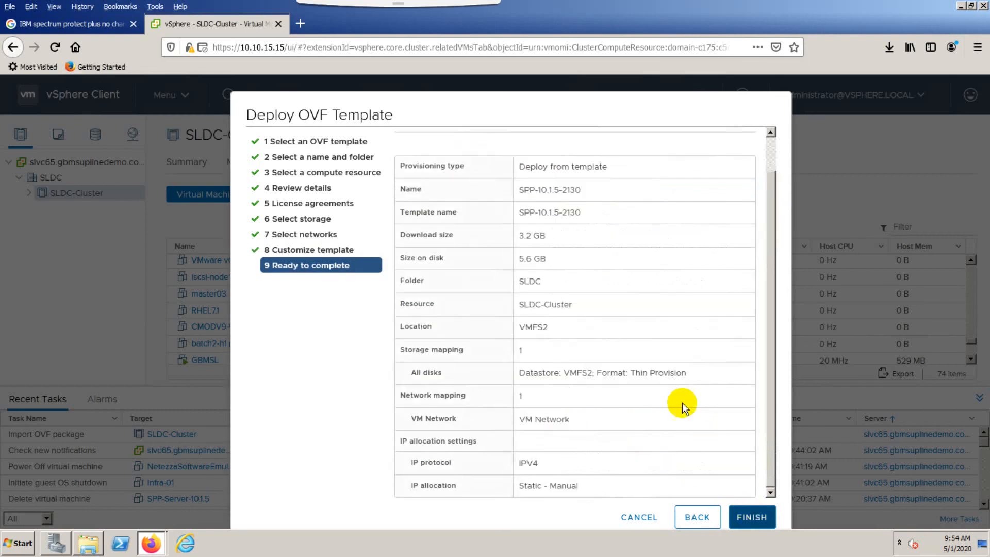
Finish the OVF deployment and power on the new SPP-10.1.5-2130 virtual machine.
click(752, 517)
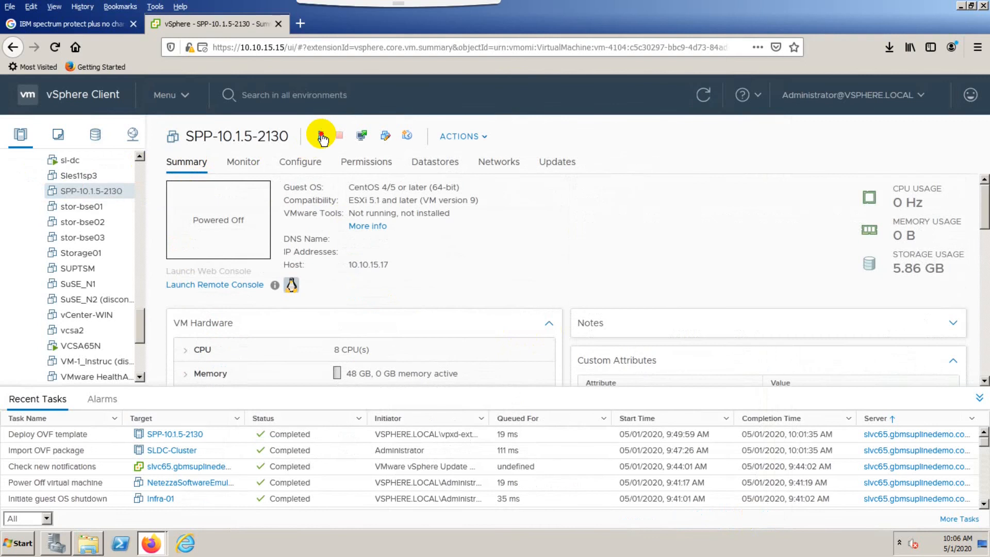
click(322, 138)
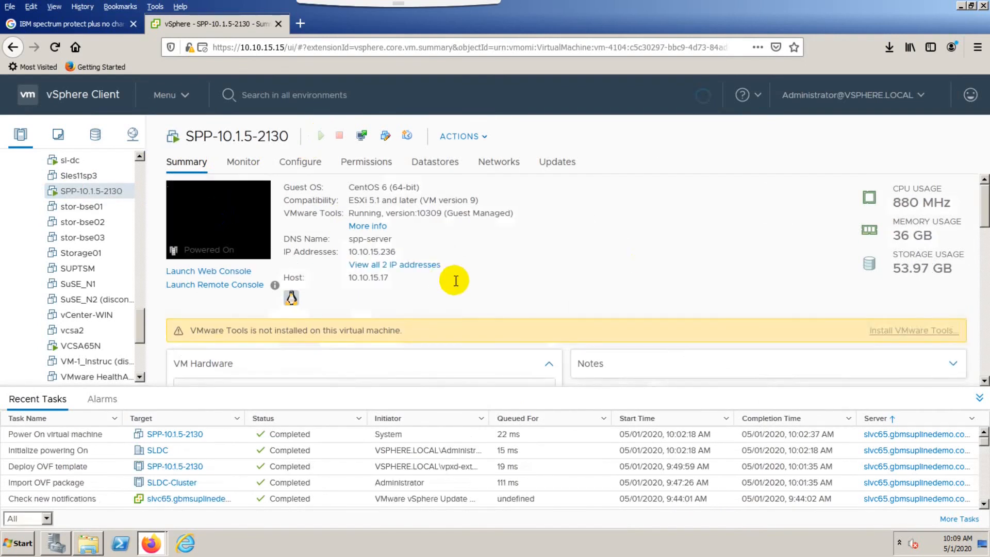
Open the virtual machine's console as a web console.
click(257, 225)
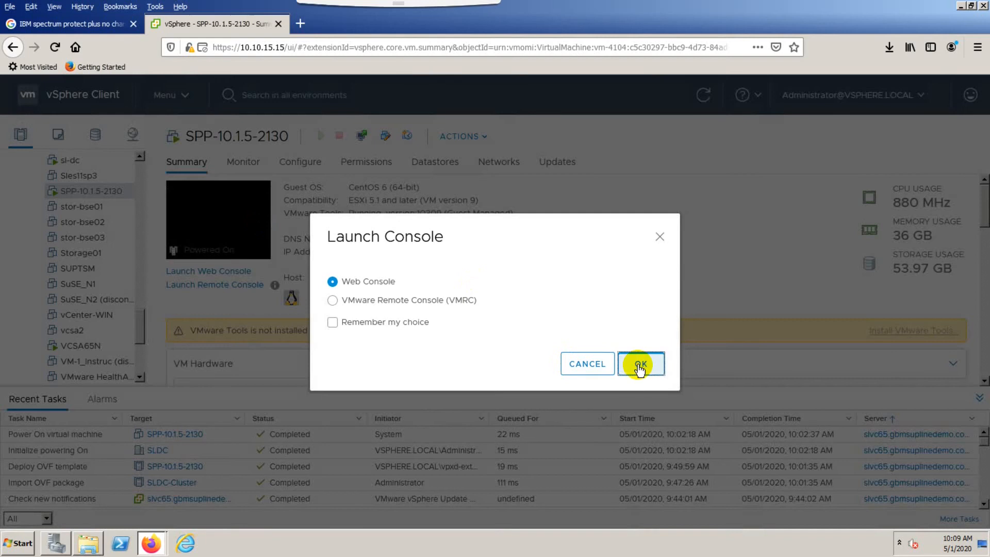
click(640, 366)
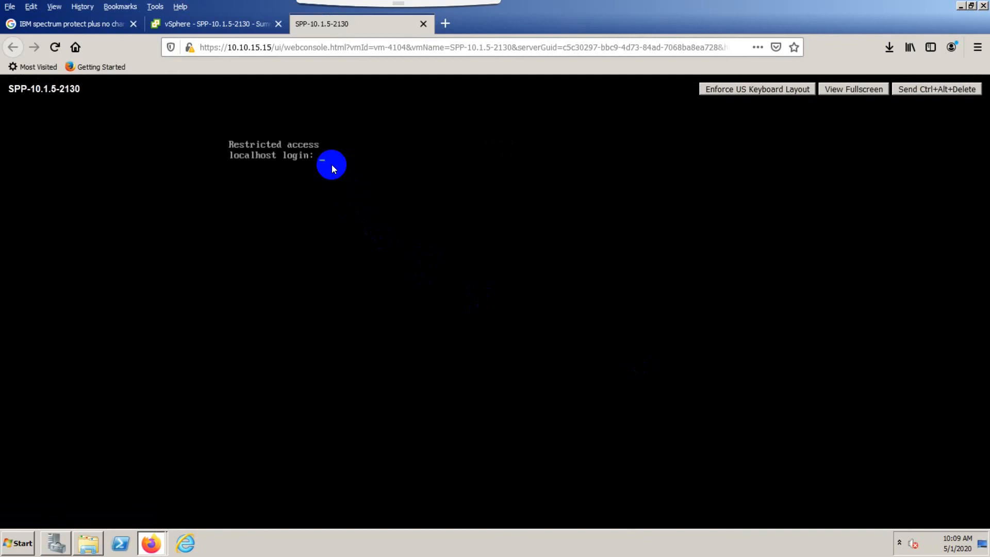
key(alt+Tab)
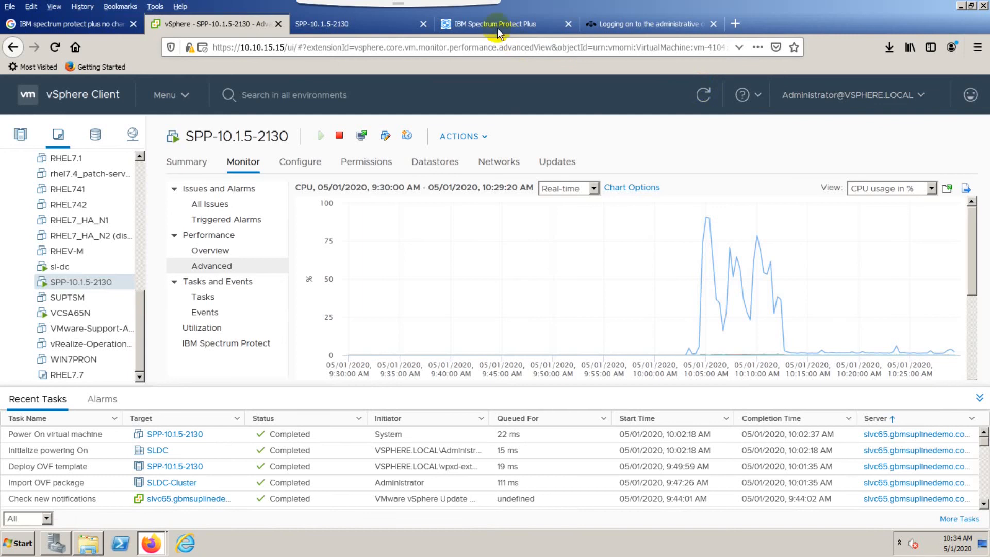
Log in to the administrative console with System authentication as serveradmin, entering its password.
click(494, 26)
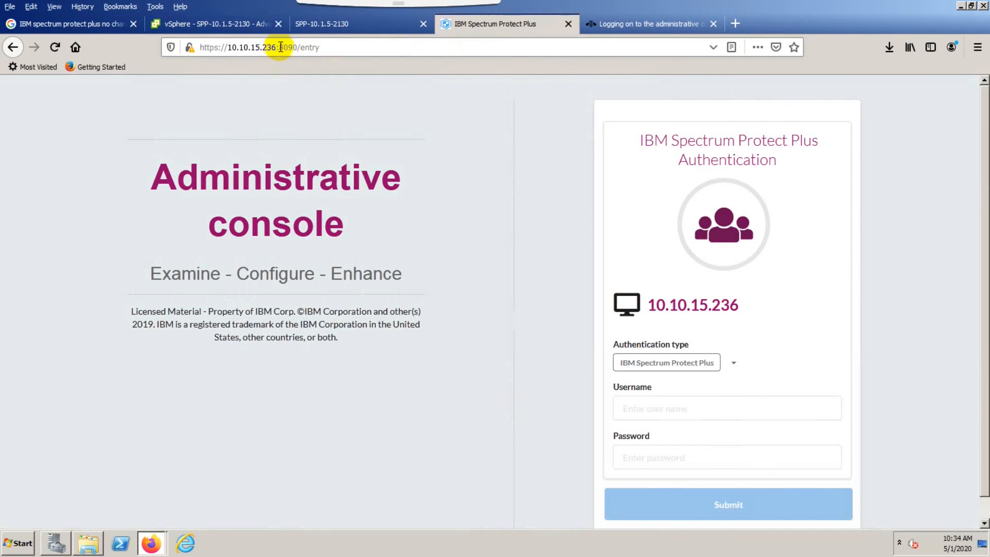
click(714, 371)
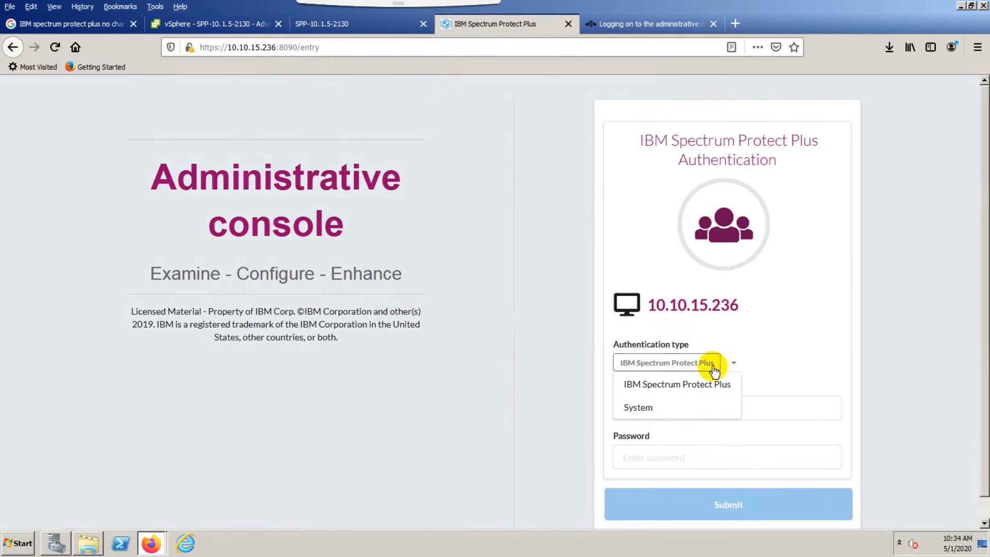
click(685, 413)
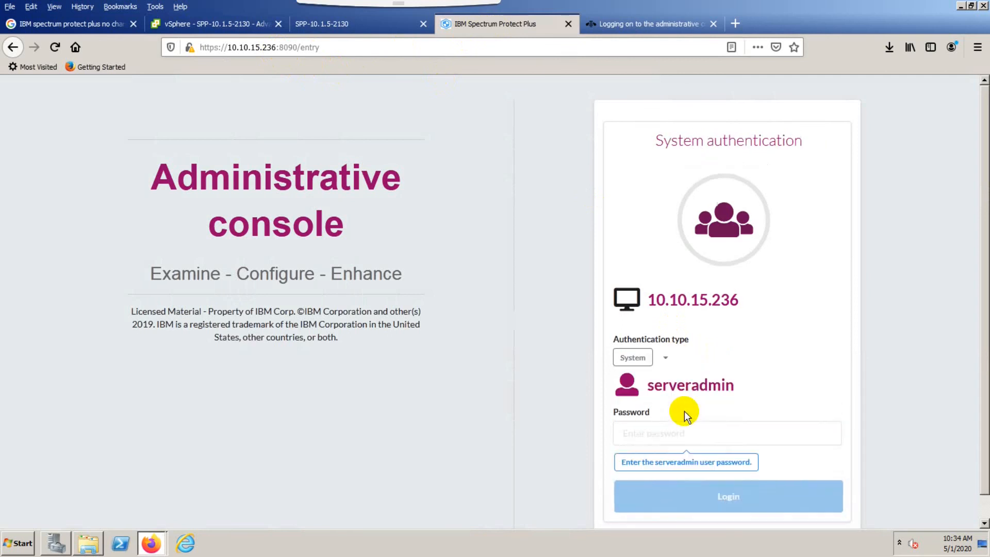
click(665, 433)
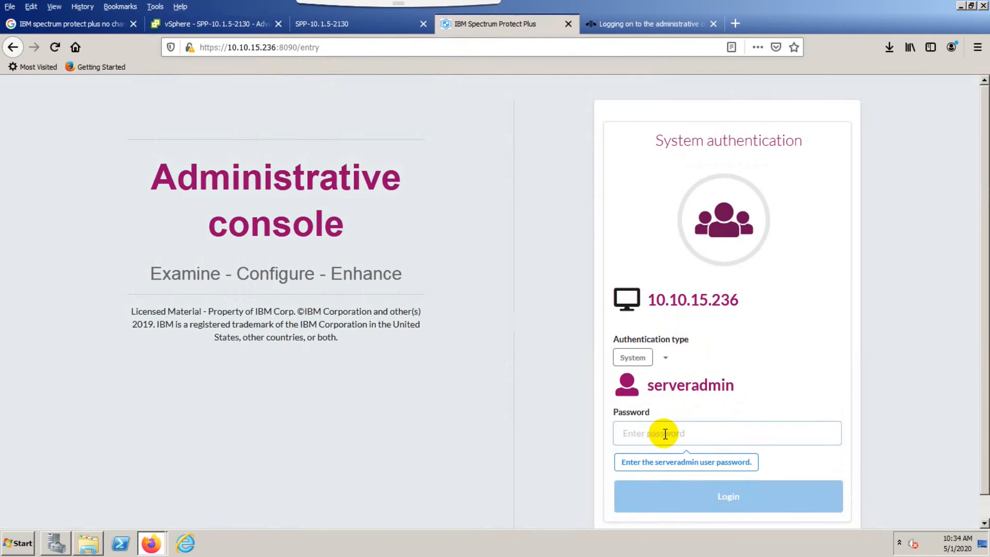
text(•••••)
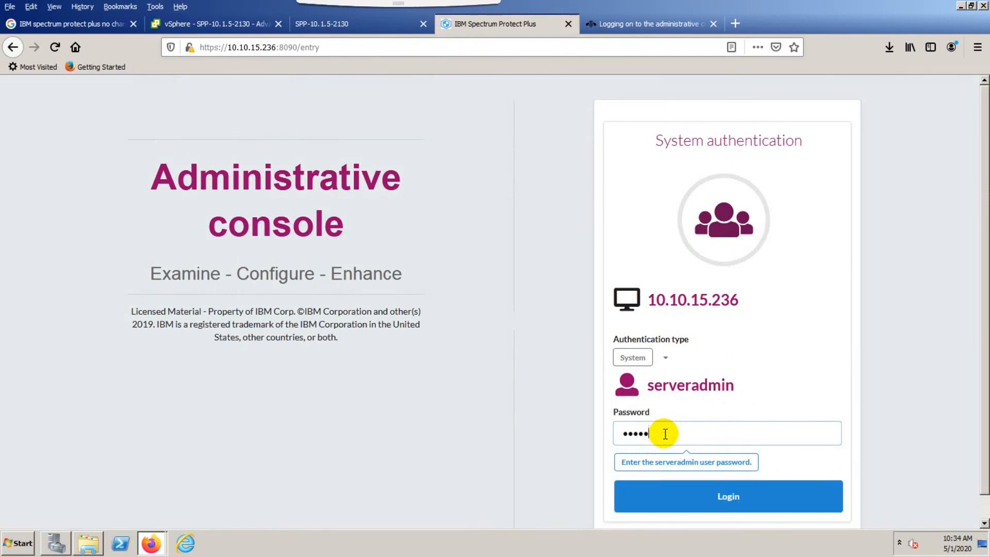
text(••••••••••)
click(723, 499)
Upload the license file SPP_90_days.lic from Downloads through License Management.
scroll(720, 469, down, 5)
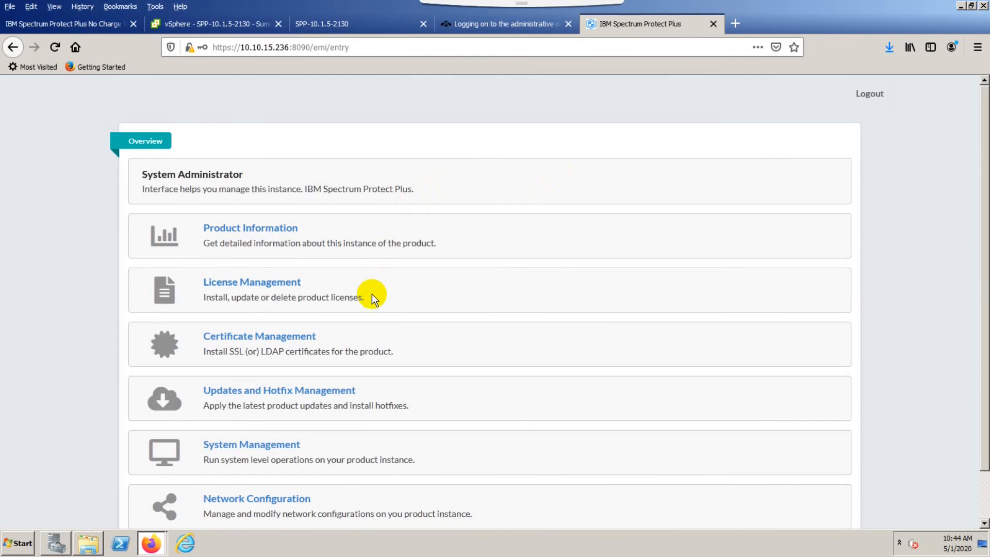
scroll(371, 294, down, 2)
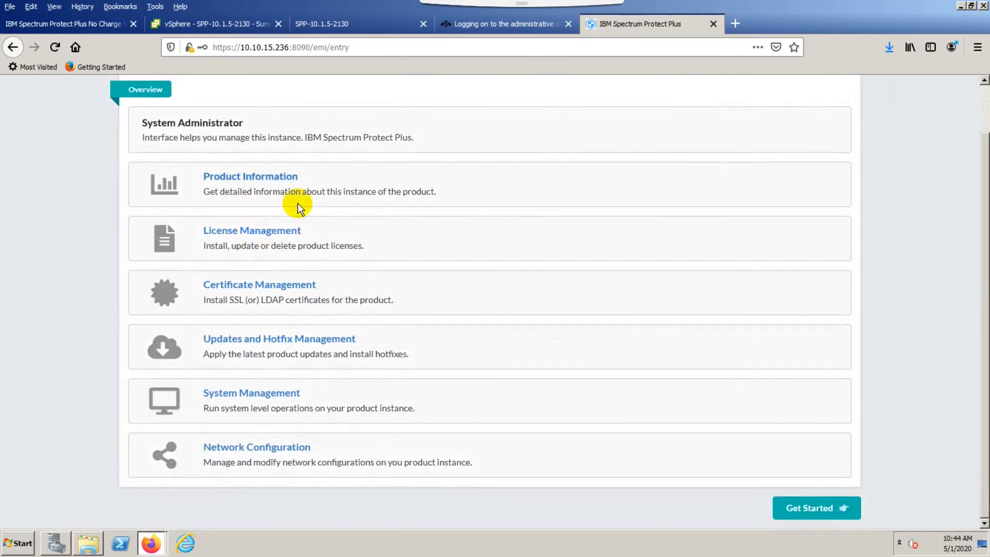
click(252, 230)
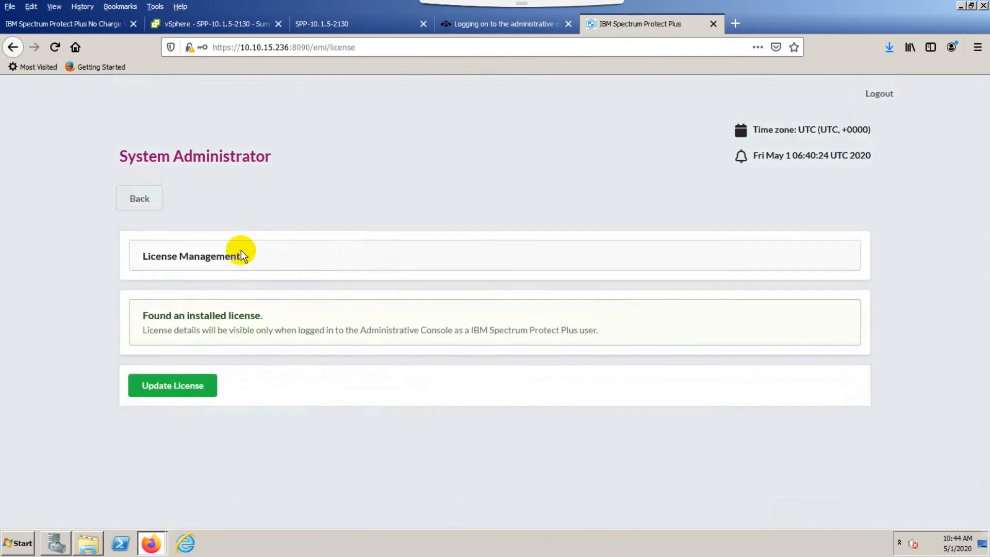
click(179, 390)
click(161, 315)
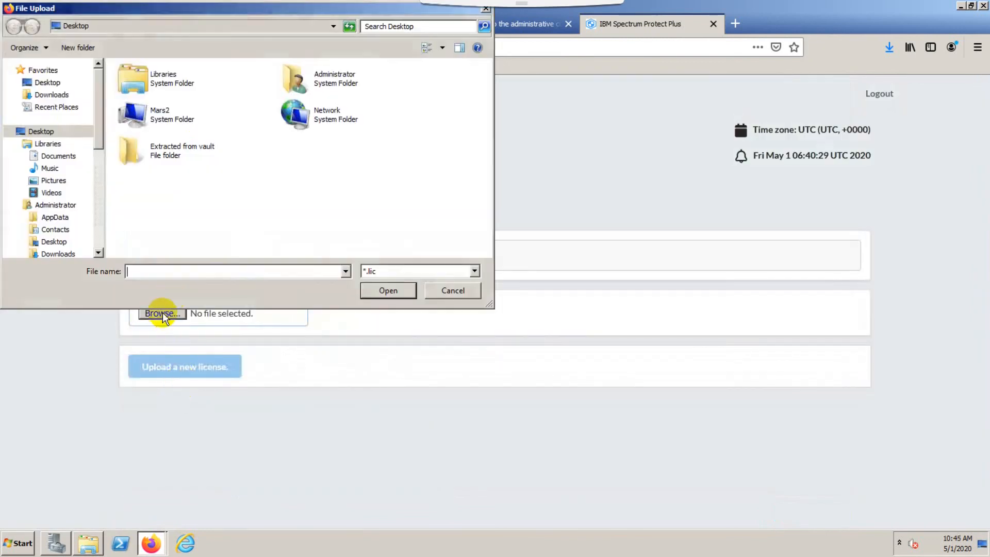
click(53, 95)
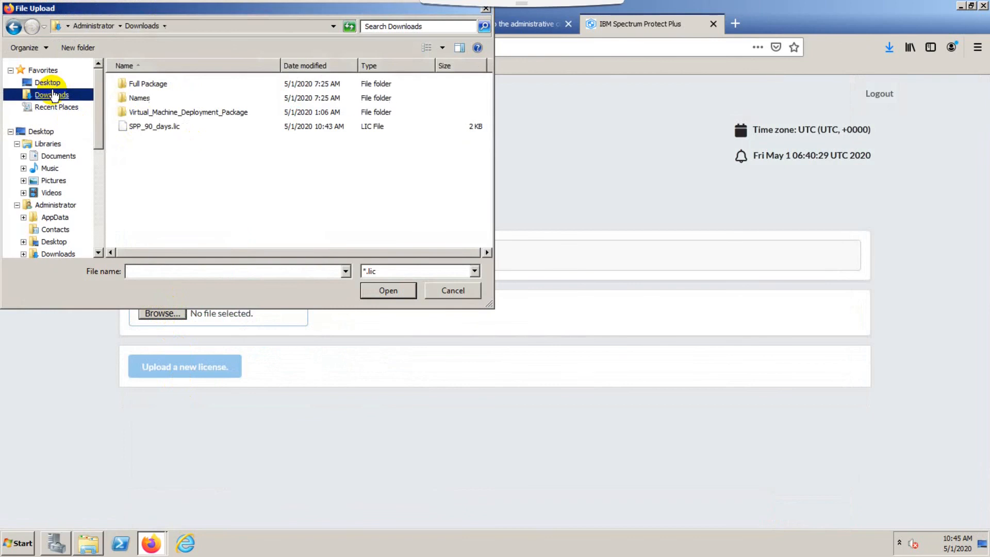
click(142, 126)
click(392, 290)
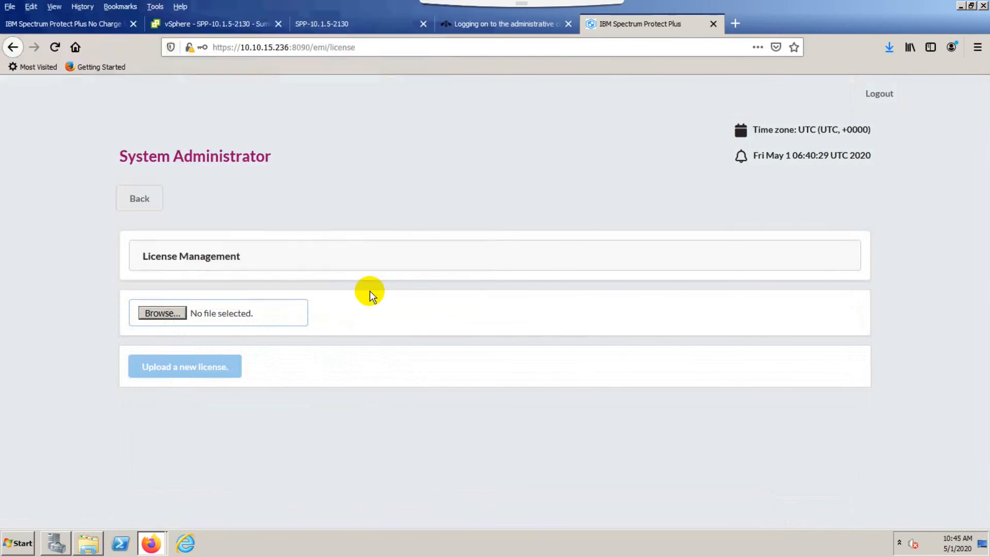
click(206, 367)
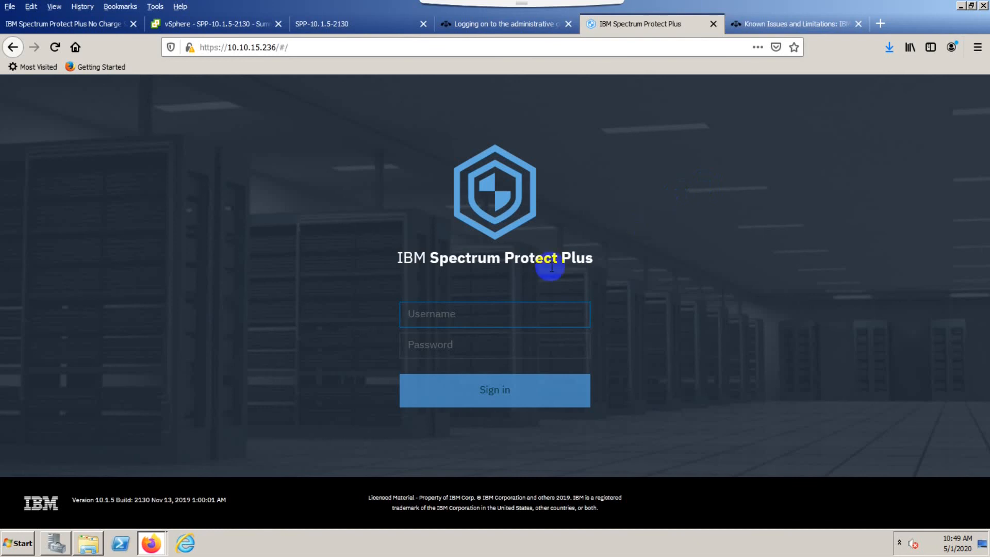
Sign in to IBM Spectrum Protect Plus with username admin and its password.
click(485, 313)
text(admin)
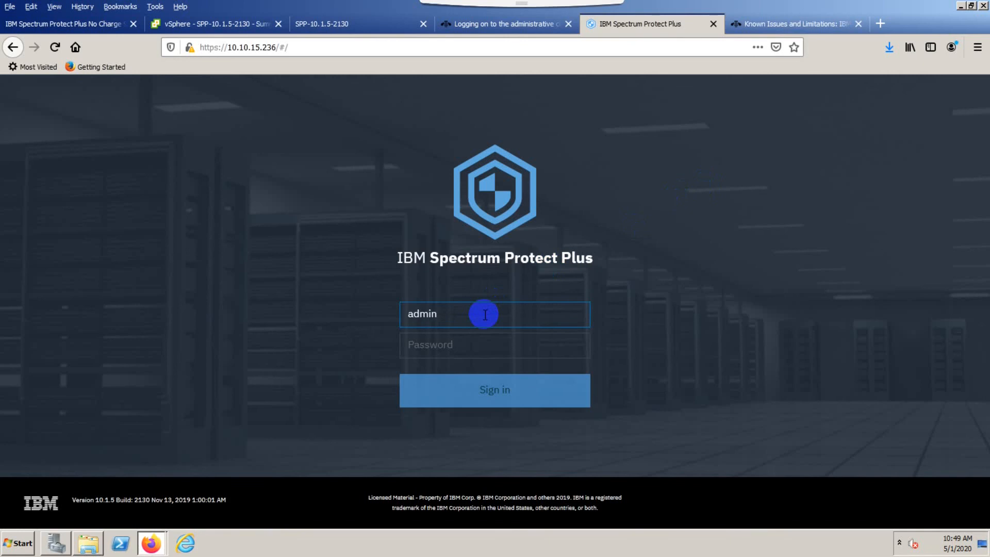
key(Tab)
text(•••••)
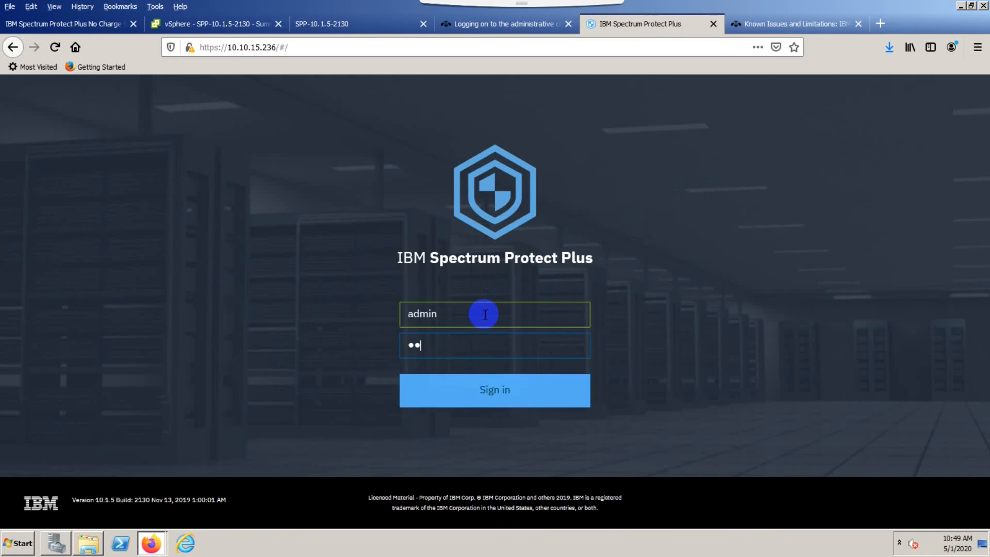
text(•••)
key(BackSpace)
key(BackSpace)
key(BackSpace)
key(BackSpace)
key(BackSpace)
key(BackSpace)
key(BackSpace)
text(••••••••)
click(525, 387)
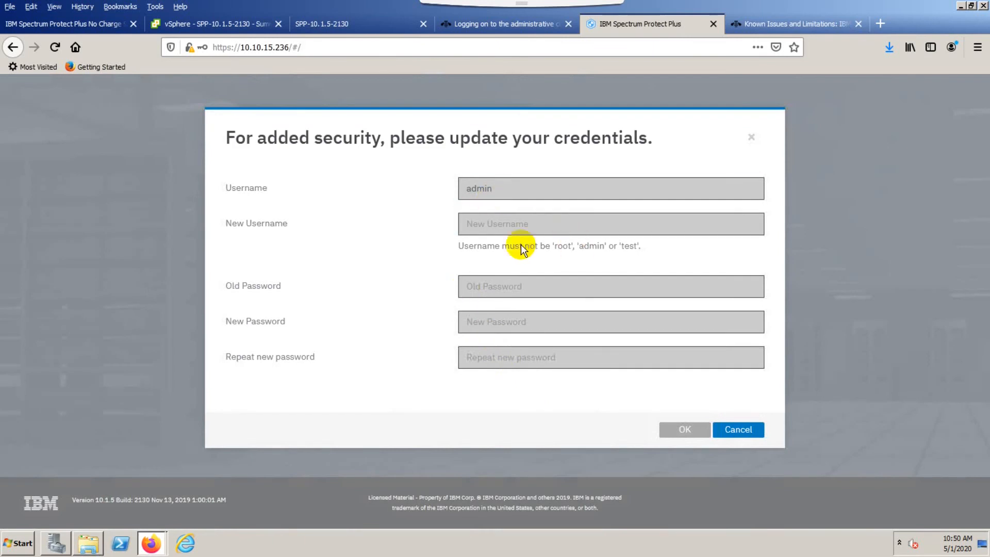
Change the expired admin username to sppadmin, entering the old password to confirm.
click(487, 225)
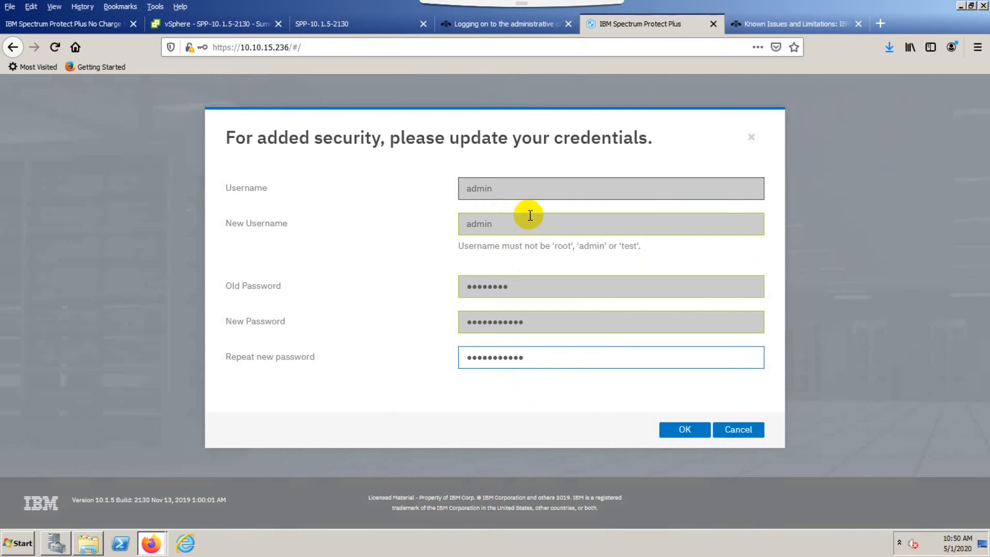
click(676, 423)
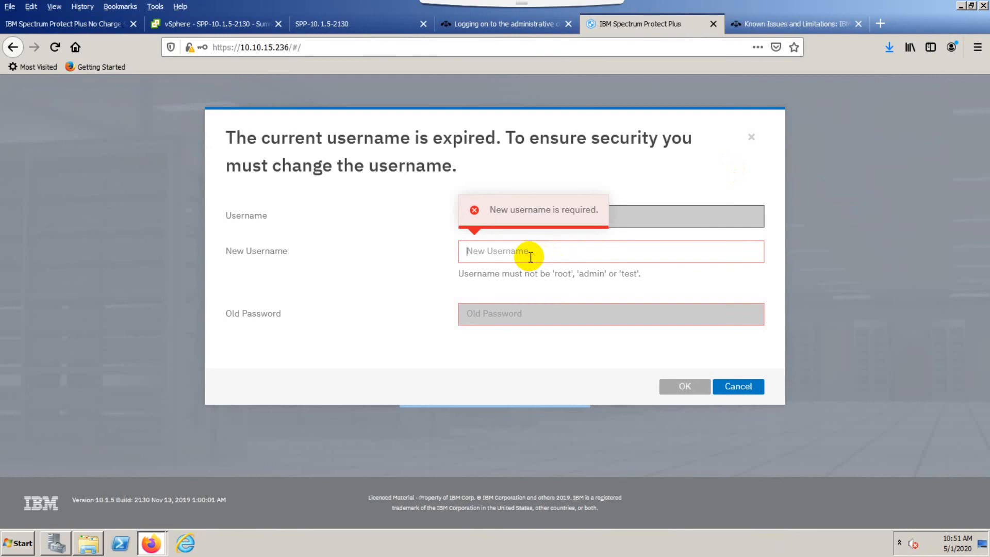
text(sp)
key(BackSpace)
key(BackSpace)
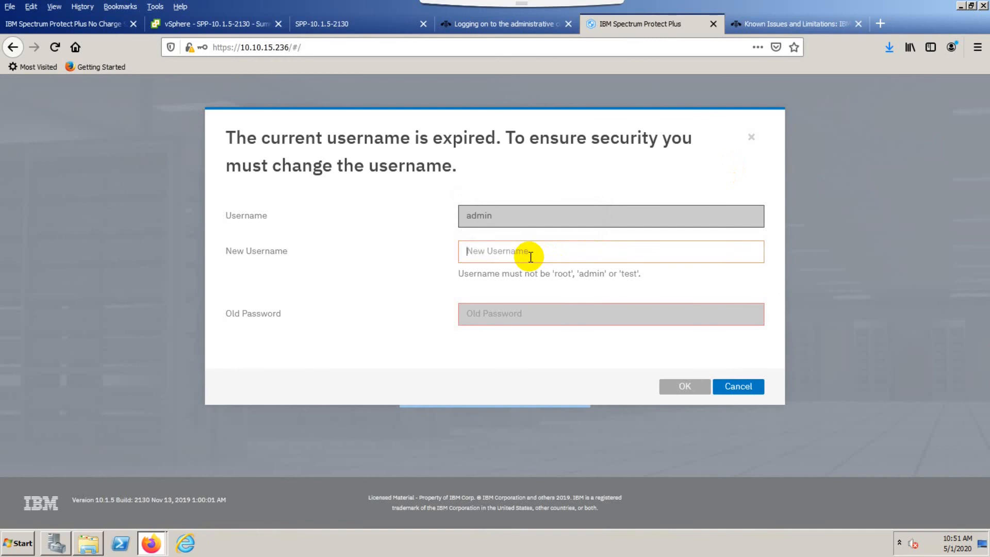
text(sppadmin)
key(Tab)
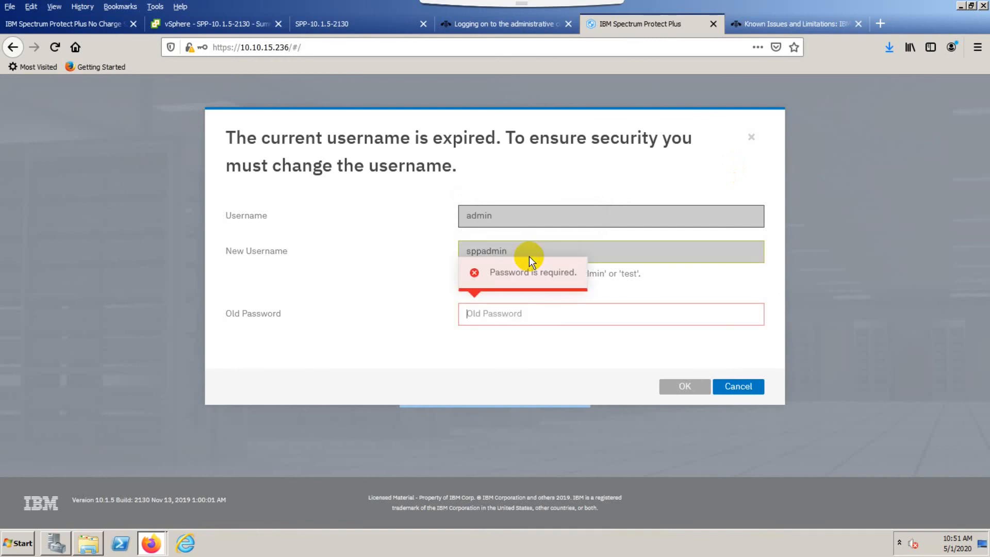
text(passwor)
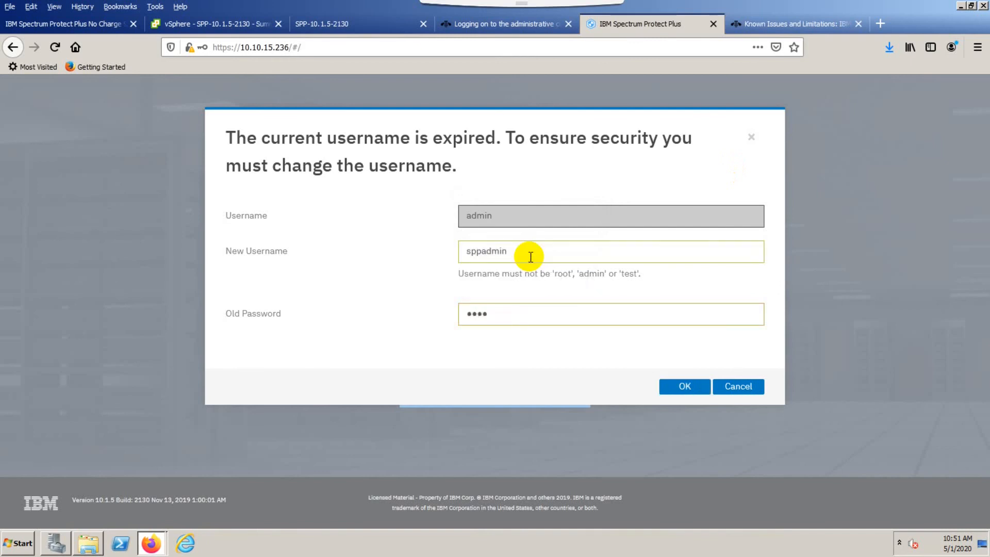
text(d1234)
click(691, 390)
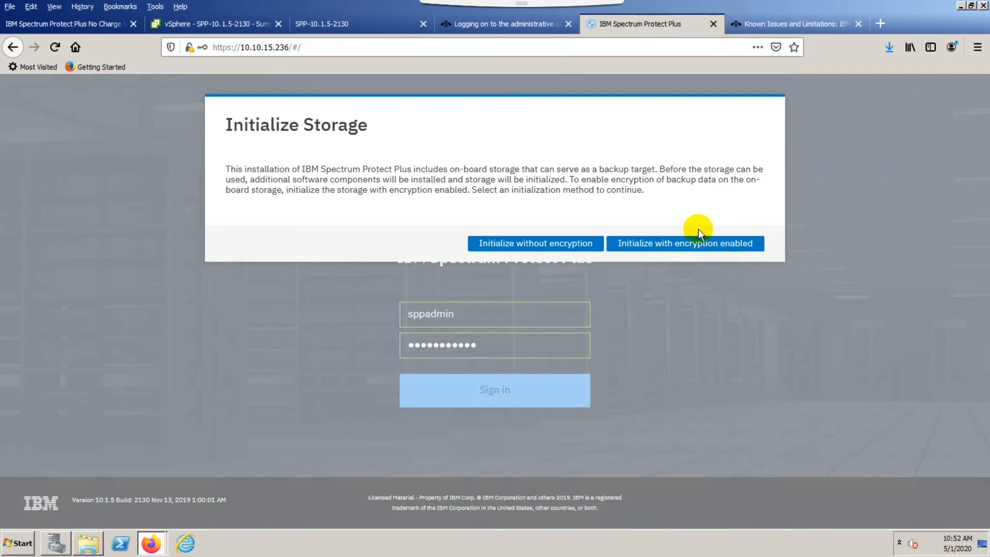
Initialize the on-board storage without encryption and close the quick start dialog.
click(562, 244)
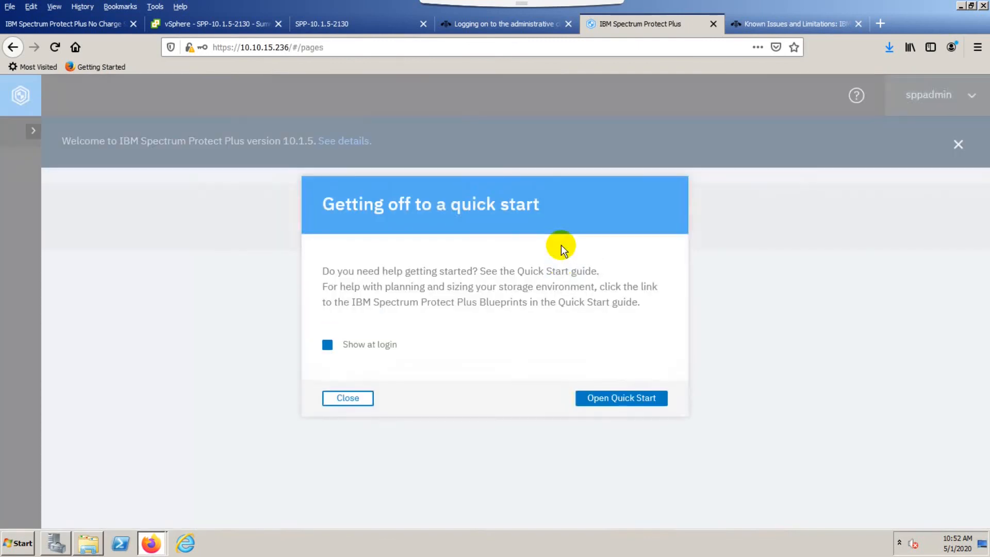
click(364, 401)
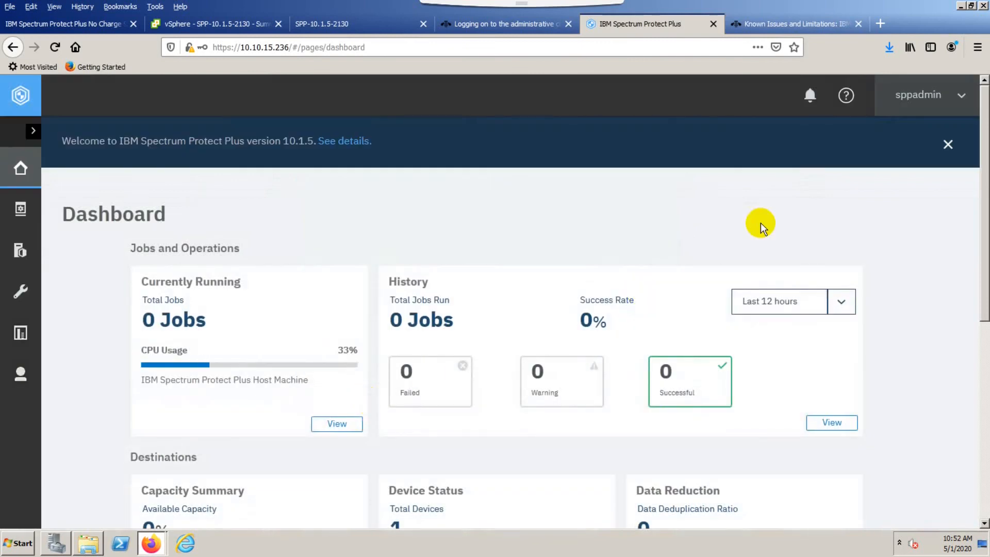